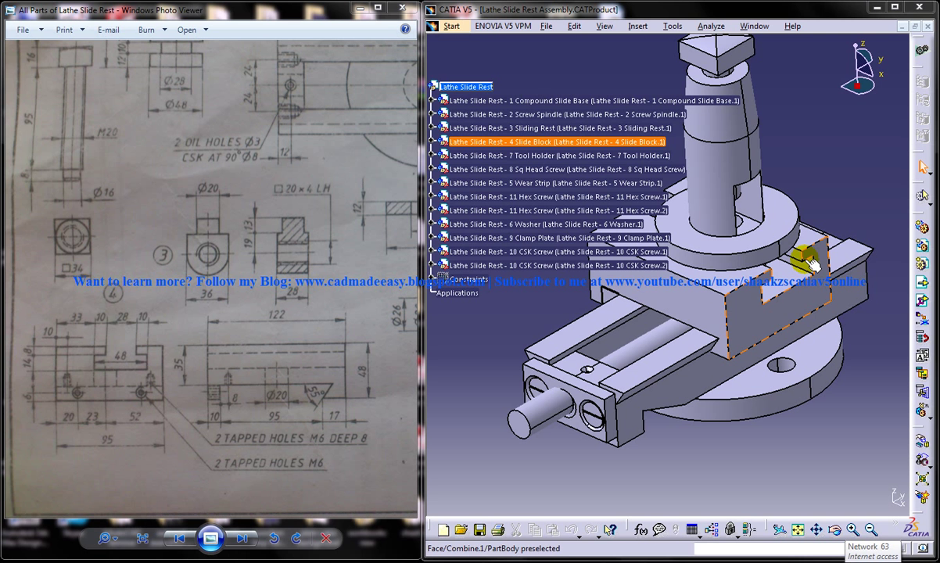
Rotate the assembly and zoom the reference drawing to show parts 3 and 4.
middle_drag(738, 205, 658, 301)
click(237, 175)
scroll(227, 204, down, 4)
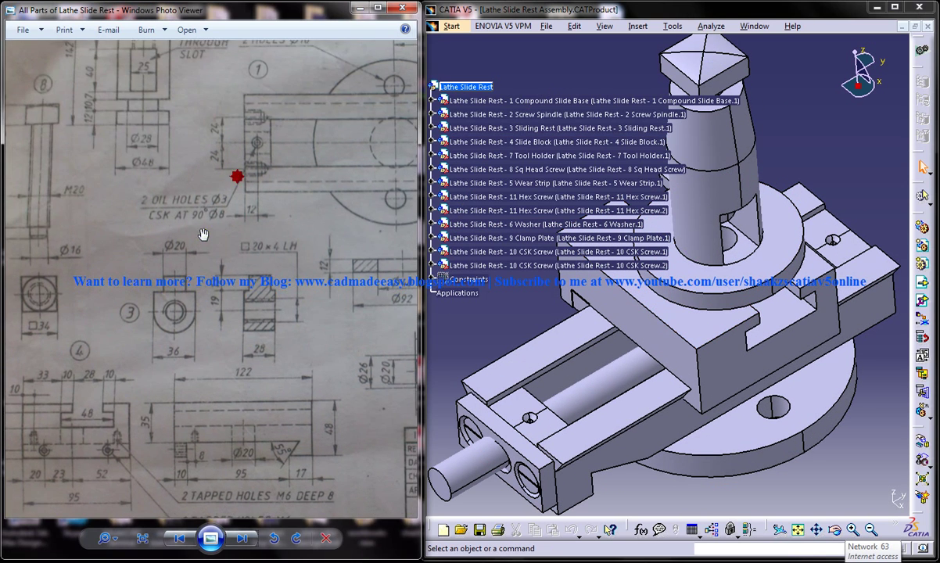
scroll(267, 227, up, 5)
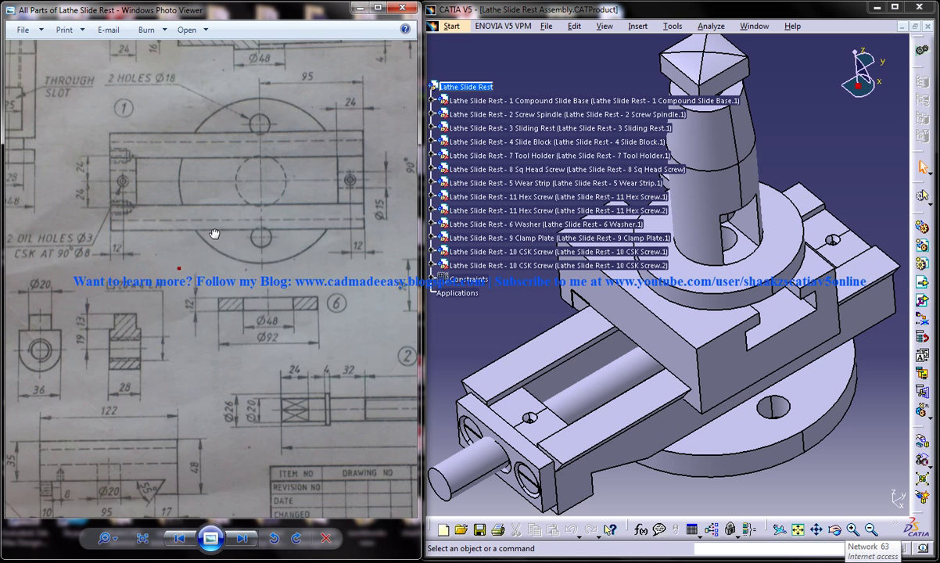
mouse_move(279, 192)
mouse_down()
mouse_move(266, 197)
mouse_move(312, 227)
mouse_up()
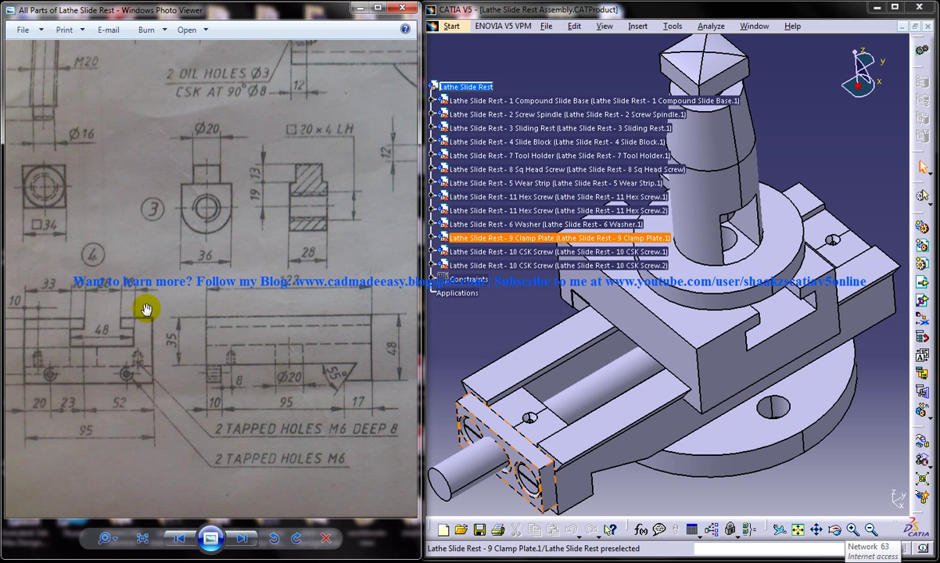
Check the Slide Block part window, recentred, then return to the assembly window.
click(748, 27)
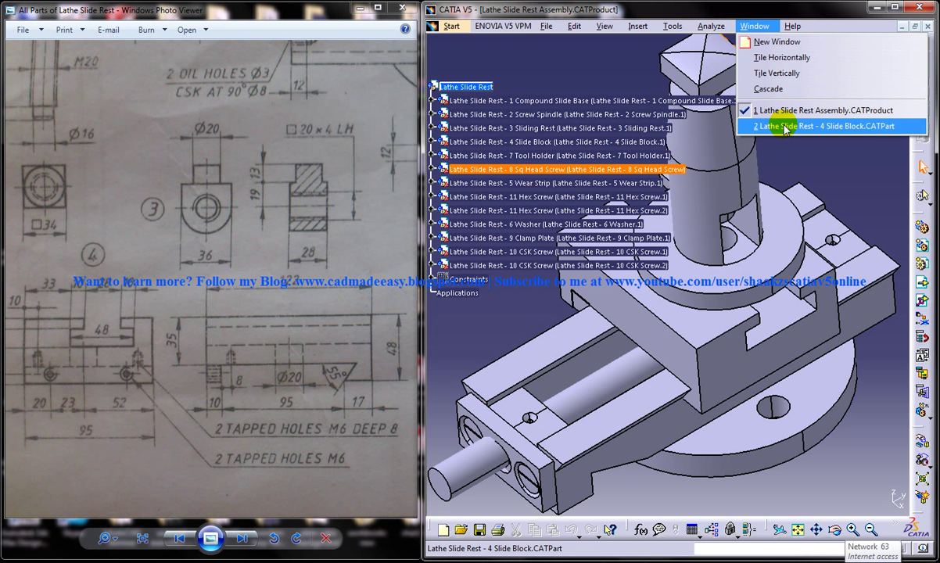
click(821, 126)
middle_click(581, 234)
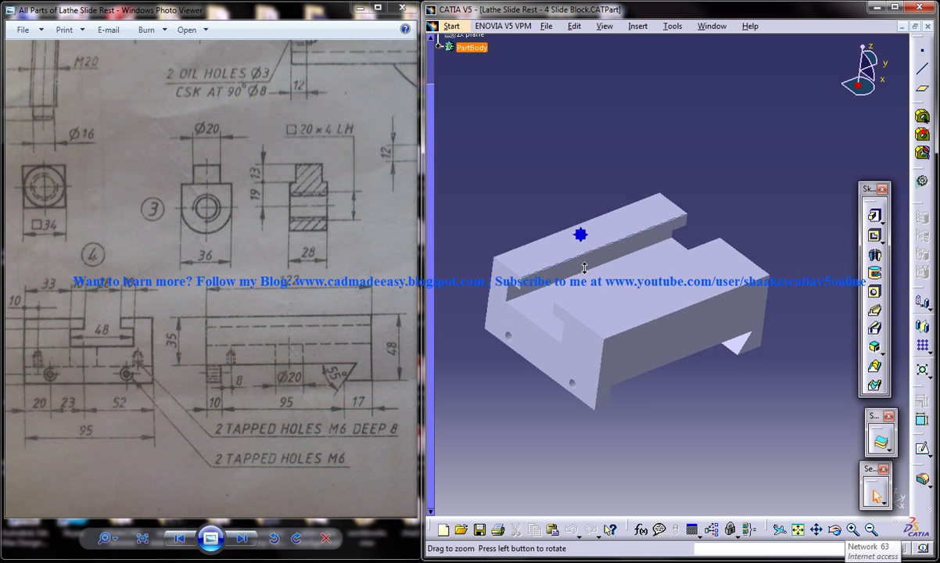
click(723, 25)
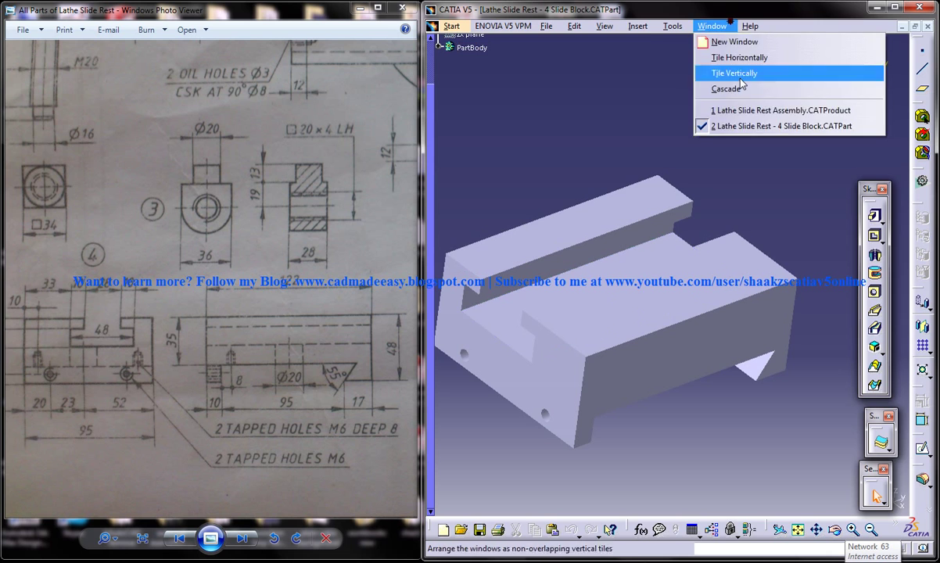
click(763, 105)
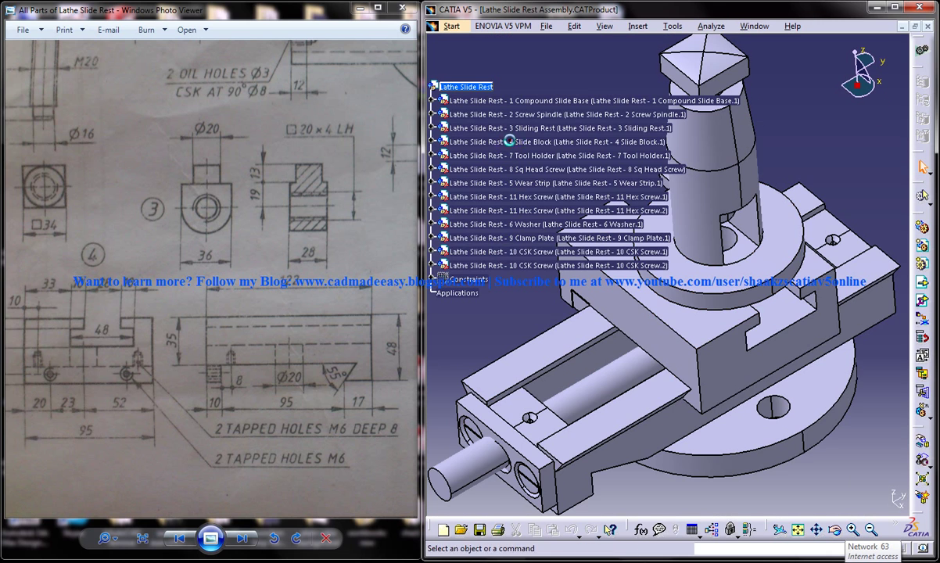
Zoom the assembly around the slide block, then switch to 4 Slide Block.CATPart.
click(511, 140)
middle_drag(510, 141, 726, 182)
click(726, 183)
click(755, 26)
click(782, 126)
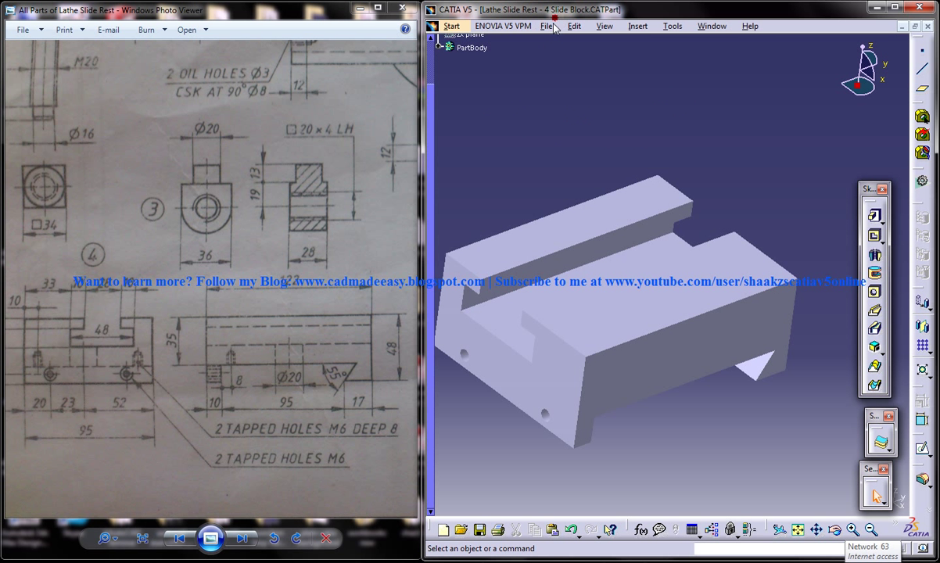
Start a new Part Design part named 'Lathe Slide Rest - 4 Slide Block'.
click(452, 26)
mouse_move(501, 57)
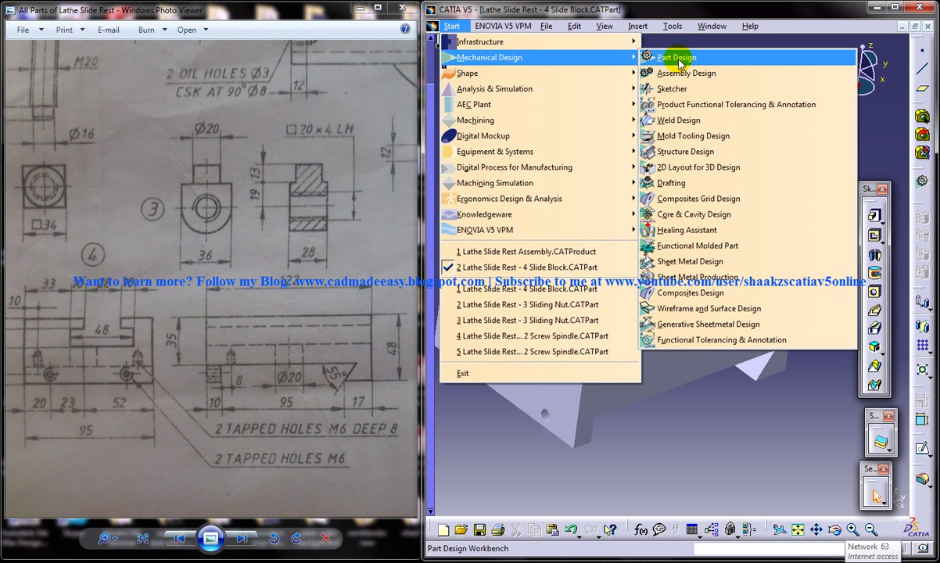
click(678, 59)
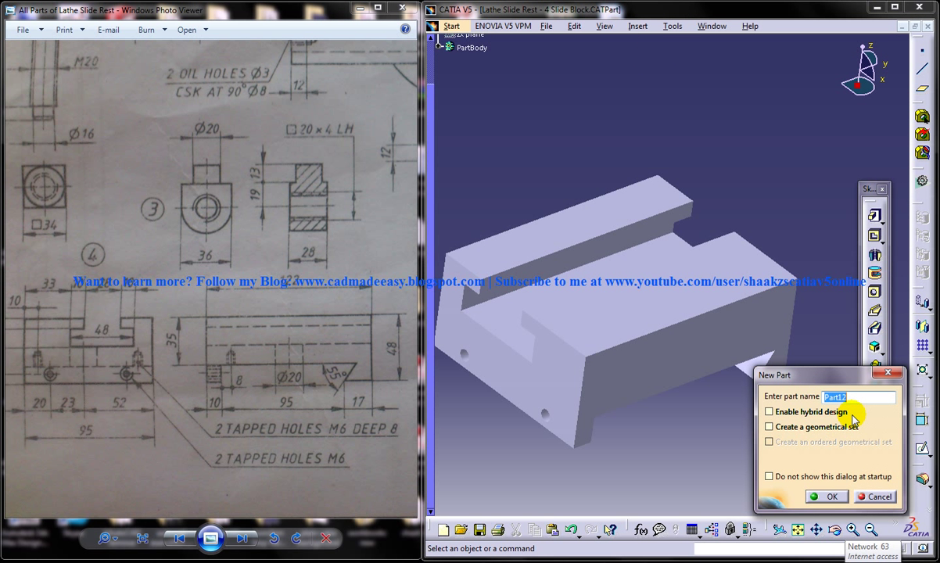
mouse_move(853, 421)
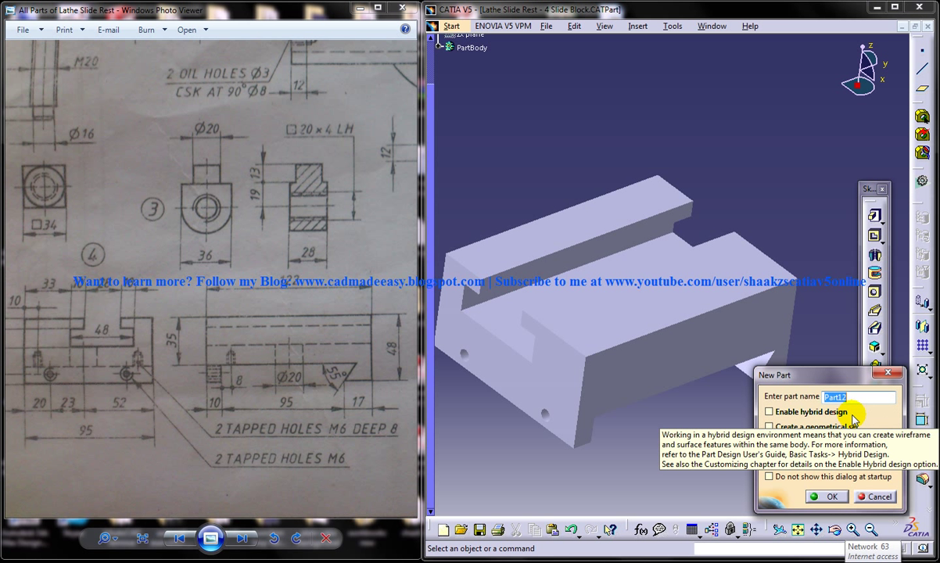
text(La)
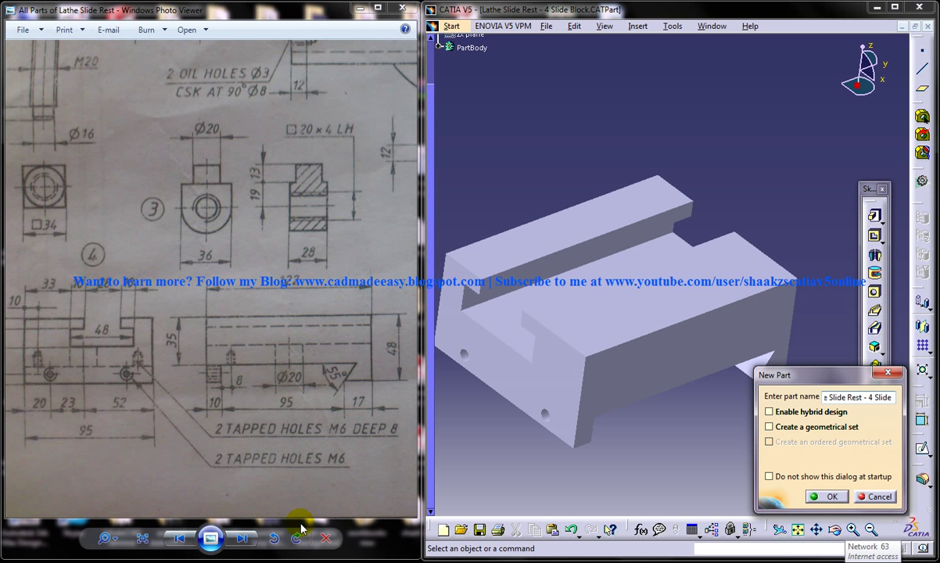
scroll(176, 381, down, 1)
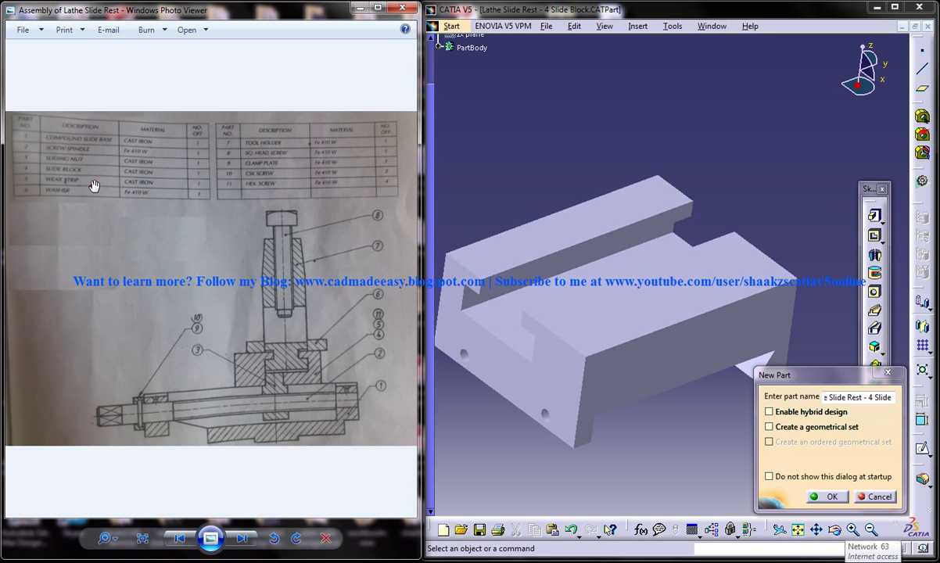
scroll(94, 180, up, 3)
click(879, 398)
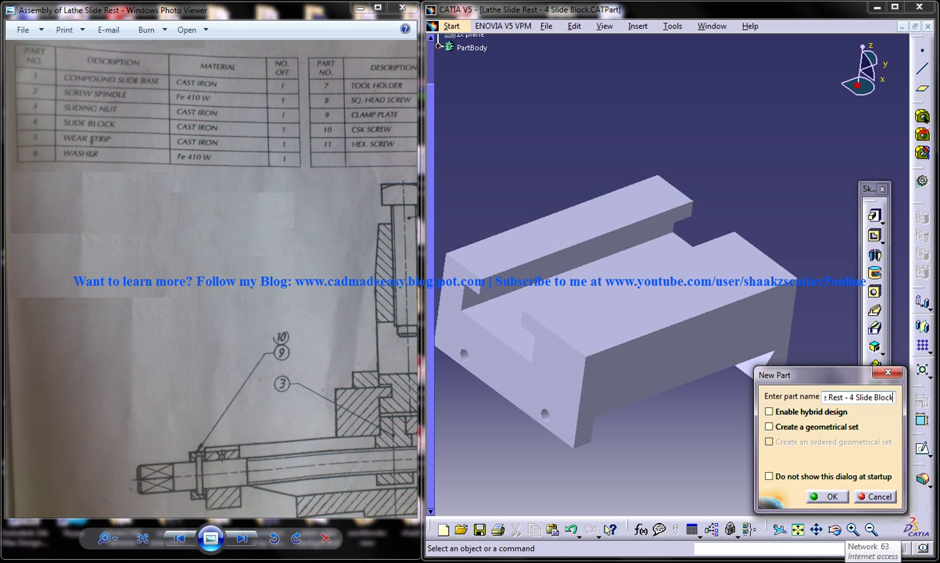
key(Return)
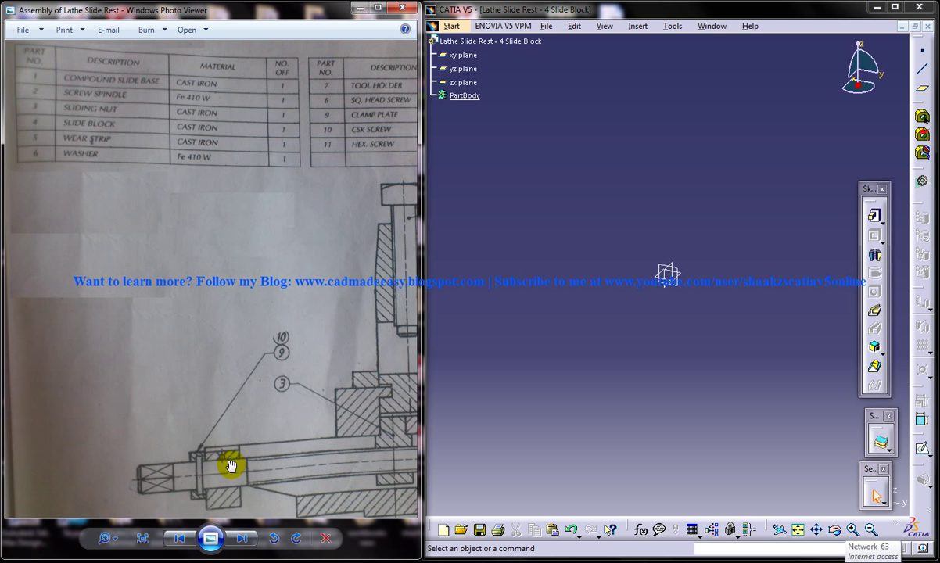
Bring the parts drawing back into view and open a new sketch on the yz plane.
click(244, 539)
scroll(274, 324, up, 4)
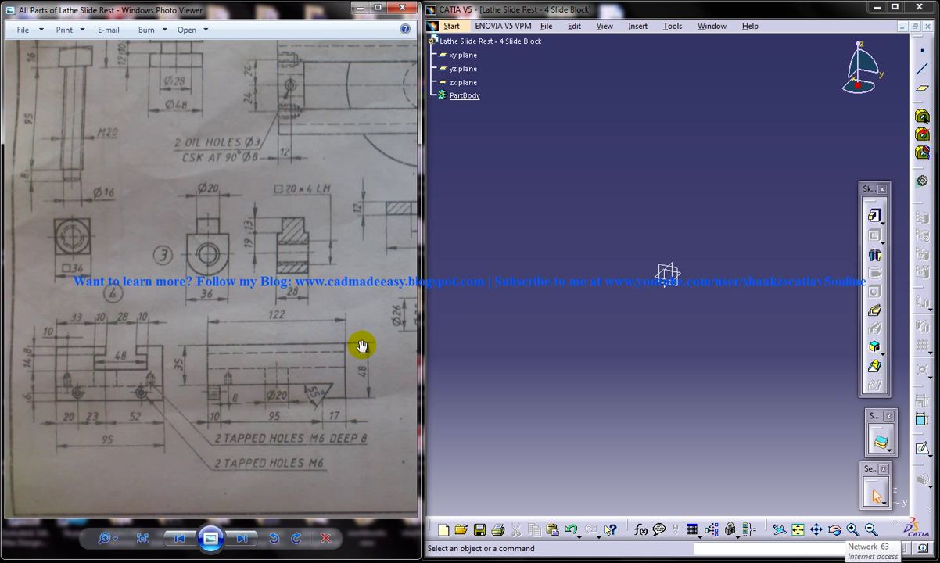
click(675, 283)
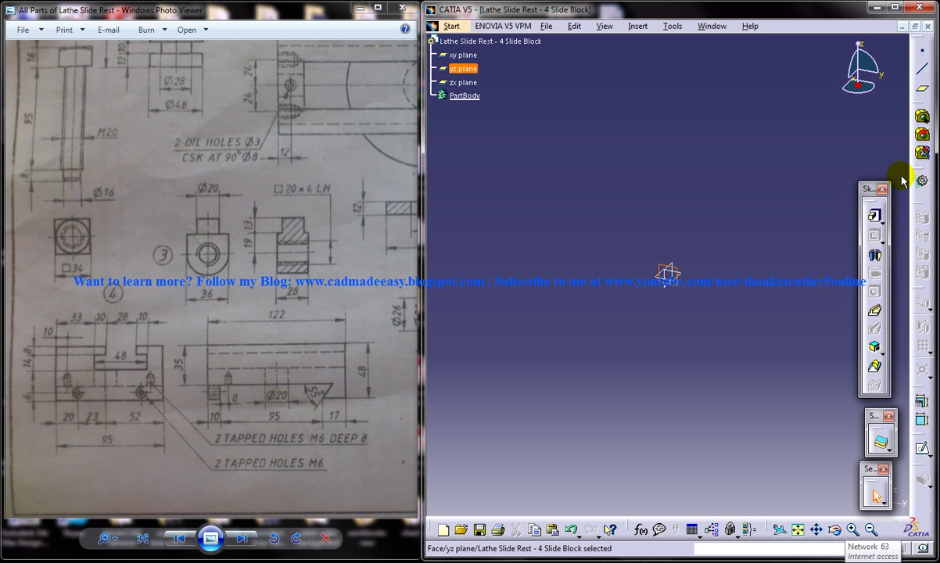
click(923, 450)
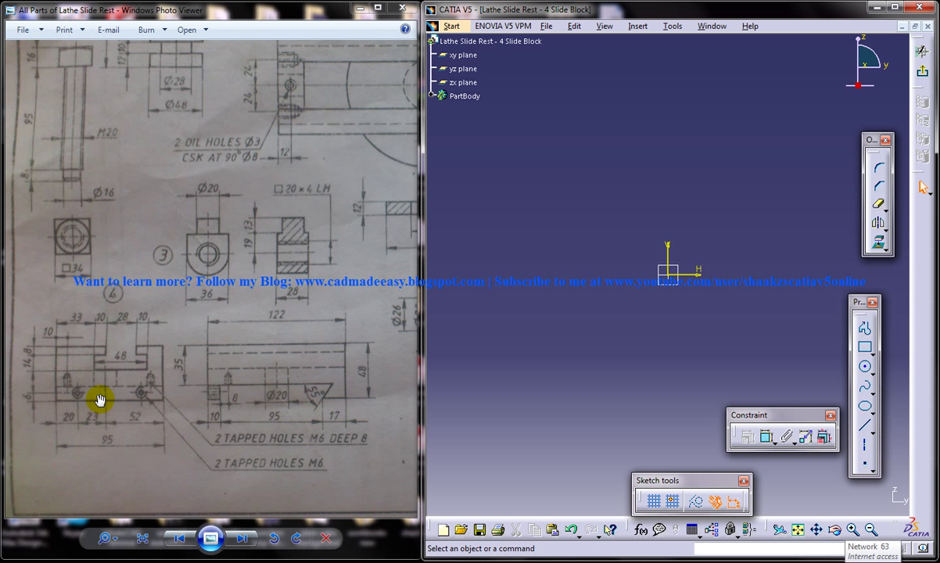
Draw a connected line profile for the block's sides, resting on the horizontal axis.
click(865, 331)
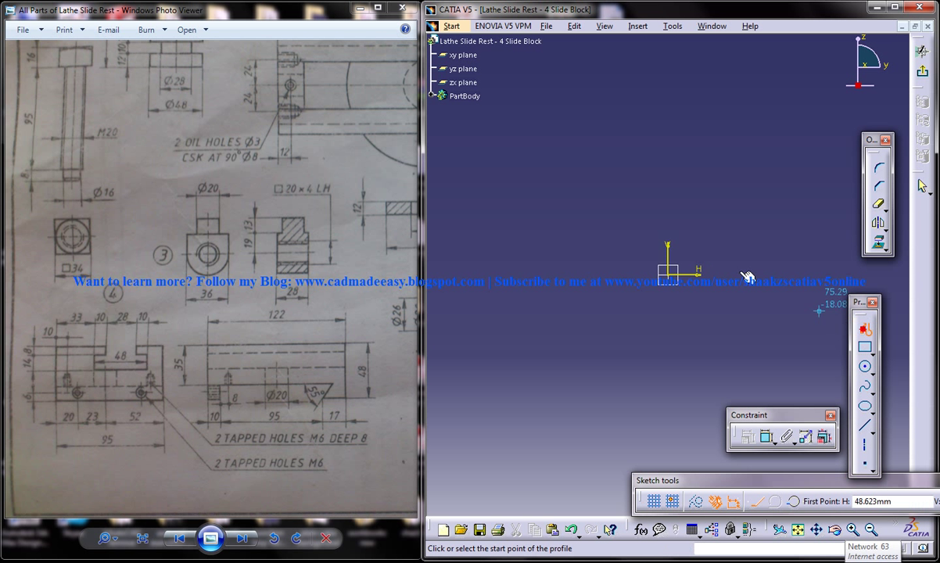
click(668, 225)
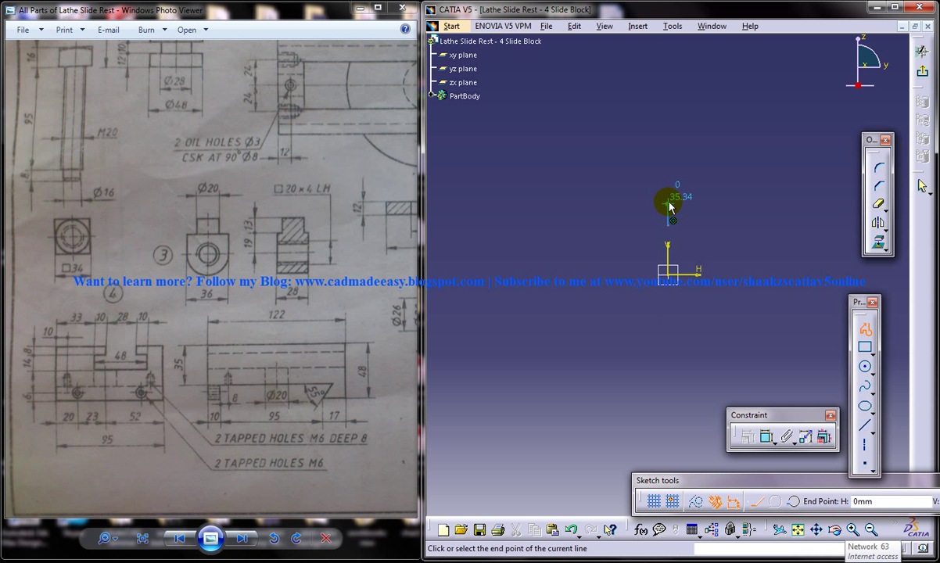
click(669, 204)
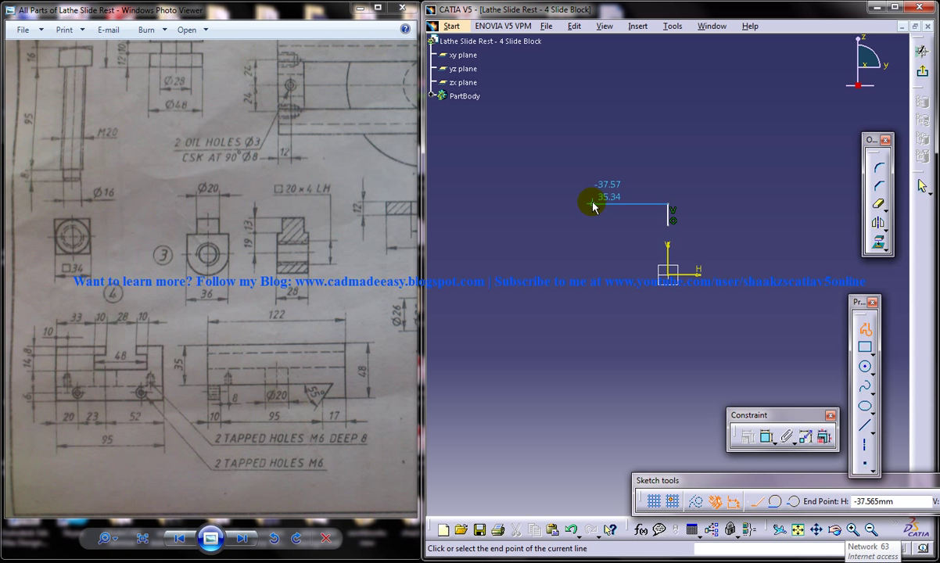
click(589, 244)
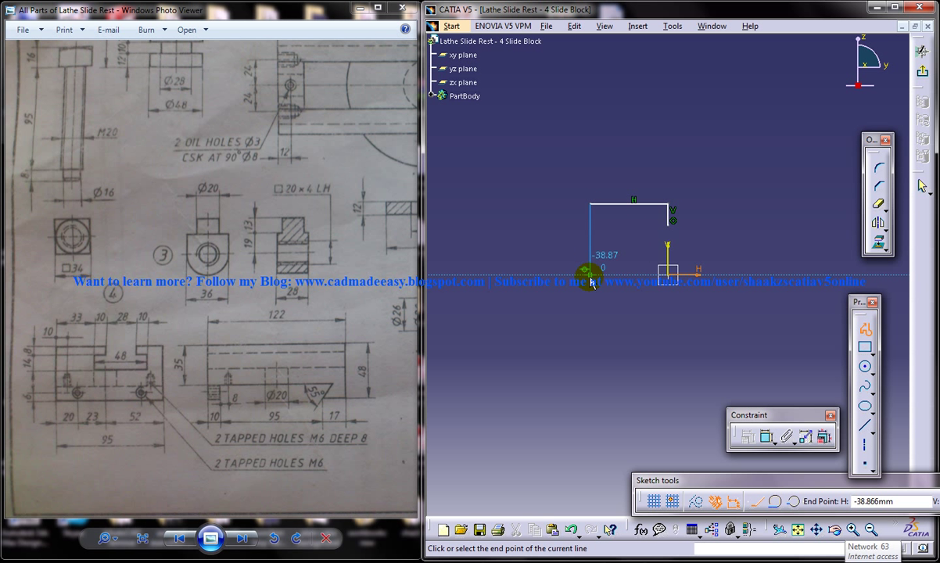
click(590, 273)
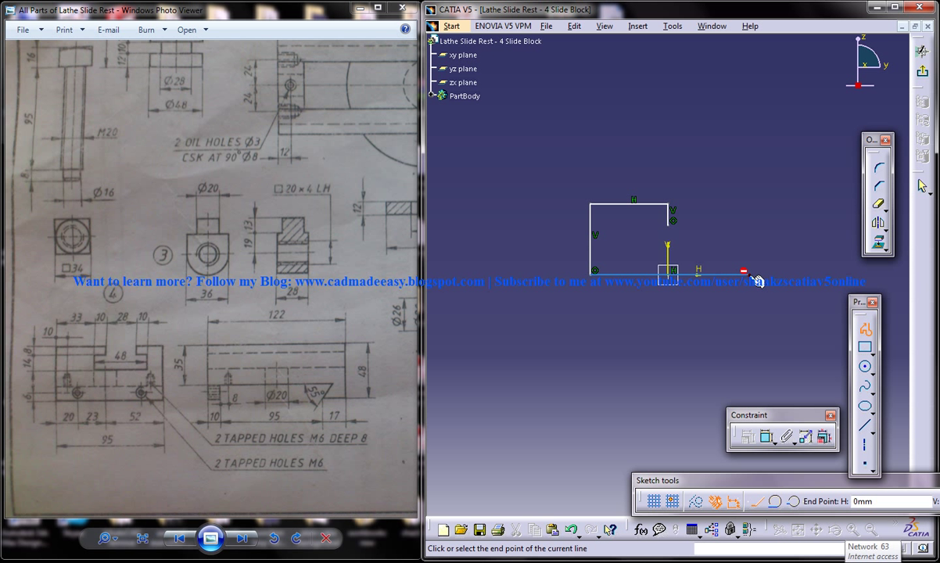
click(748, 273)
click(750, 205)
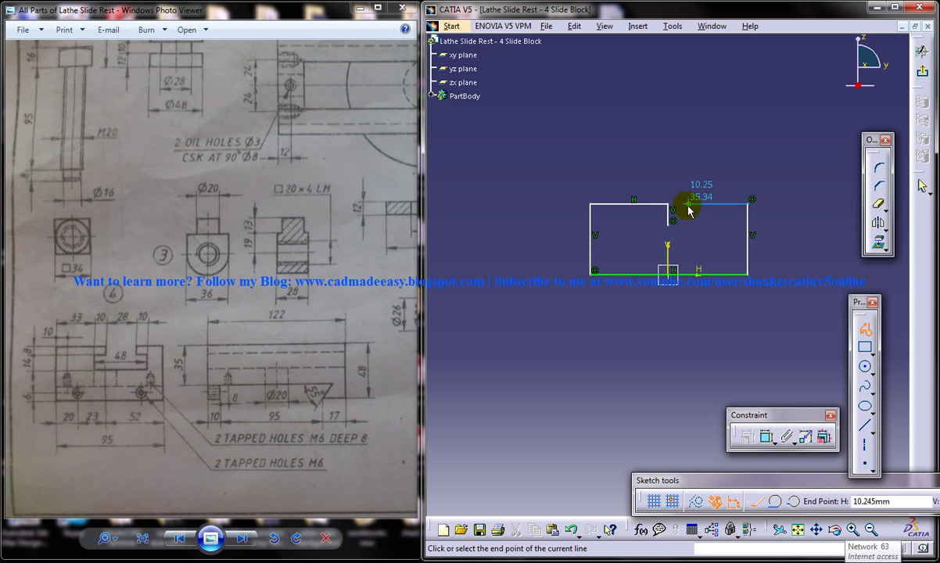
key(Escape)
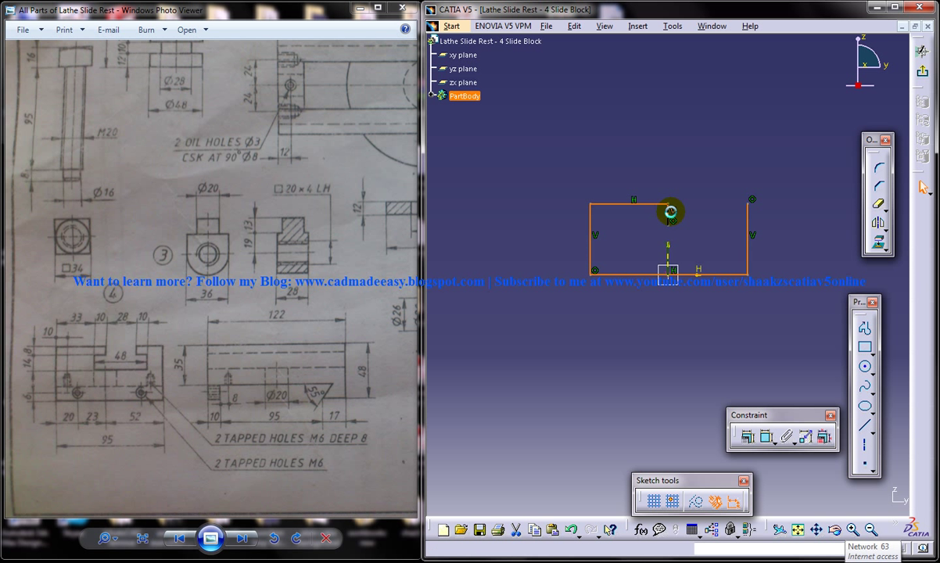
Delete the faulty top segments and redraw one top line to close the rectangle.
ctrl+click(636, 204)
key(Delete)
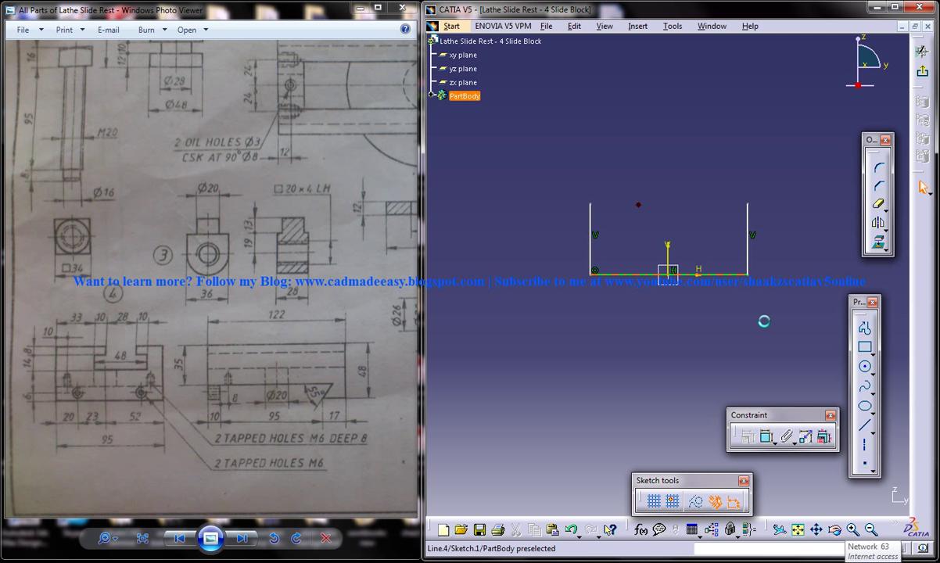
click(866, 331)
click(592, 204)
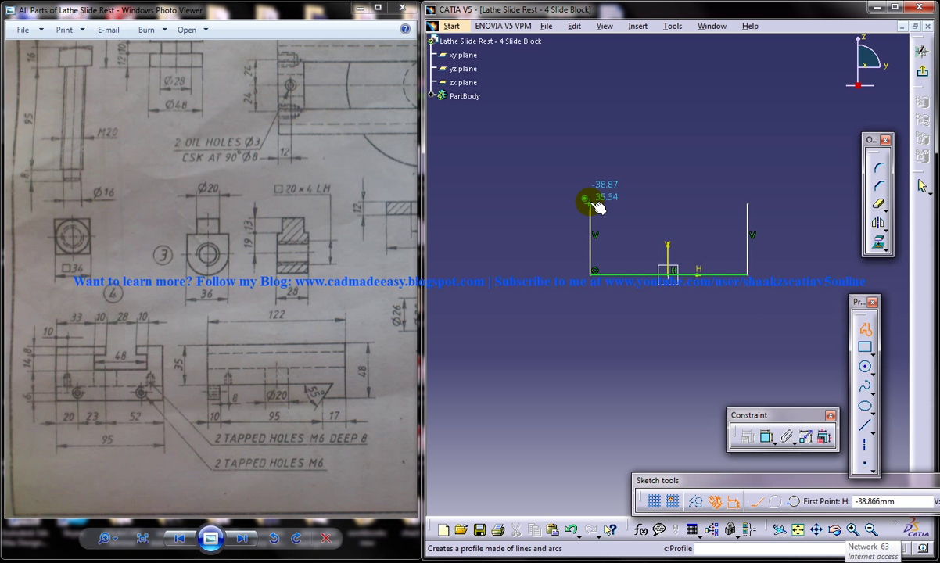
click(748, 204)
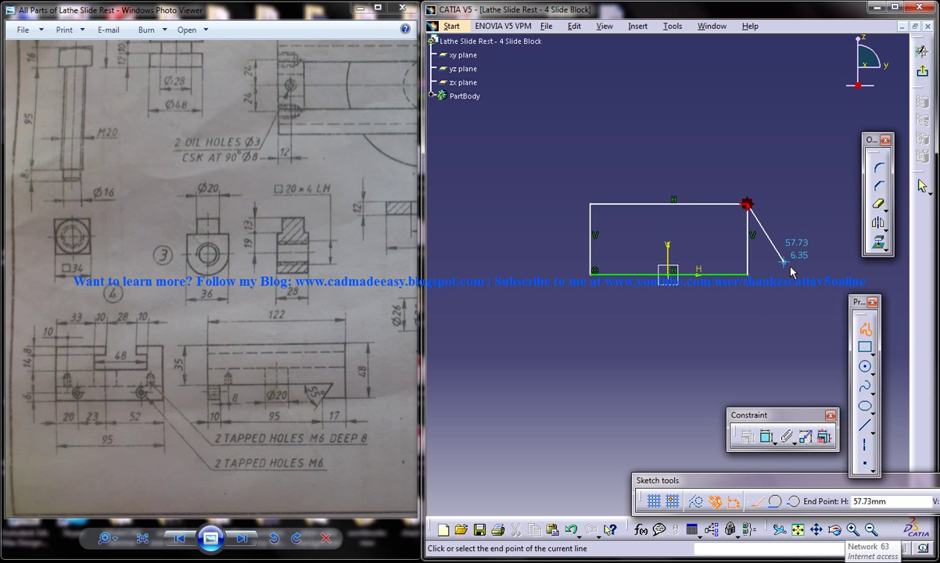
click(766, 437)
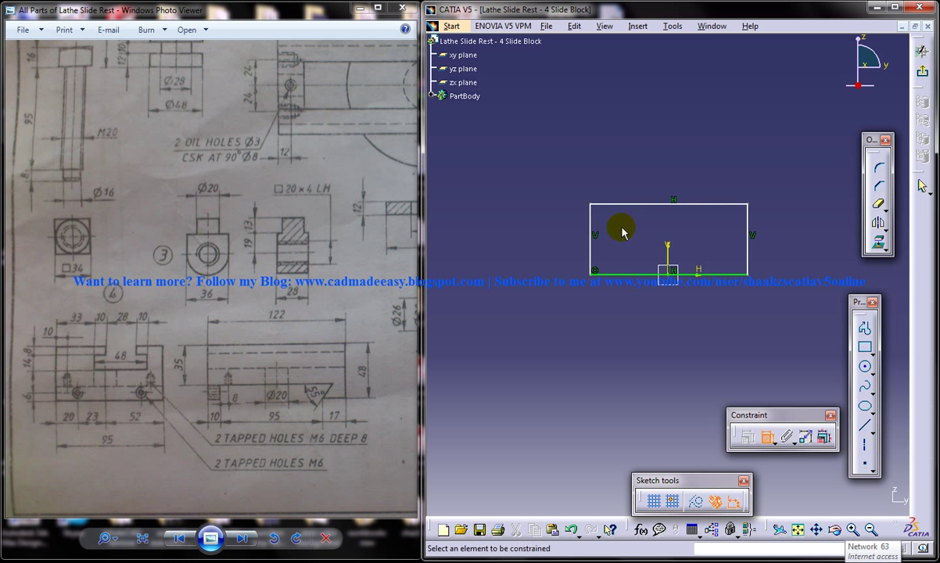
Dimension the rectangle 95 mm wide and 48 mm tall.
click(645, 274)
click(657, 327)
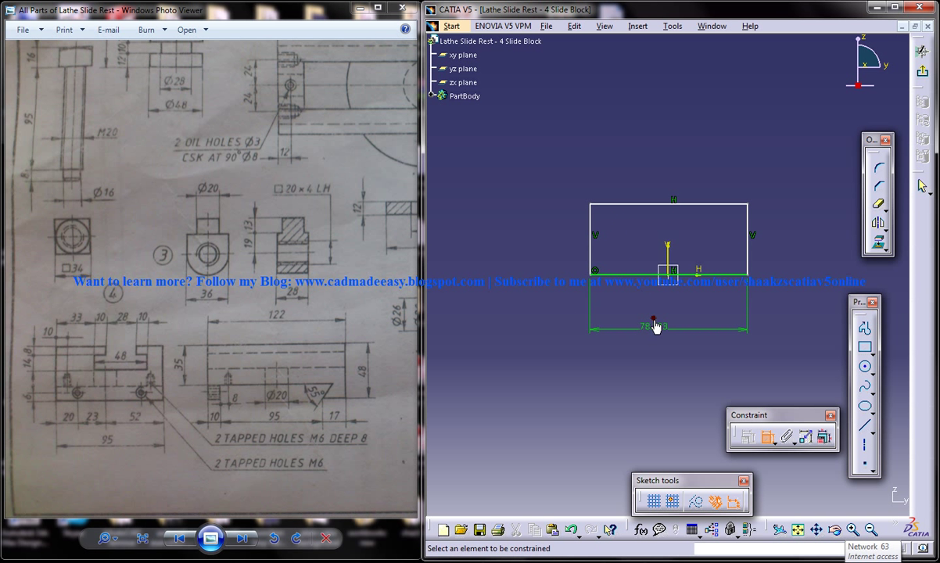
double_click(657, 327)
text(95mm)
key(Return)
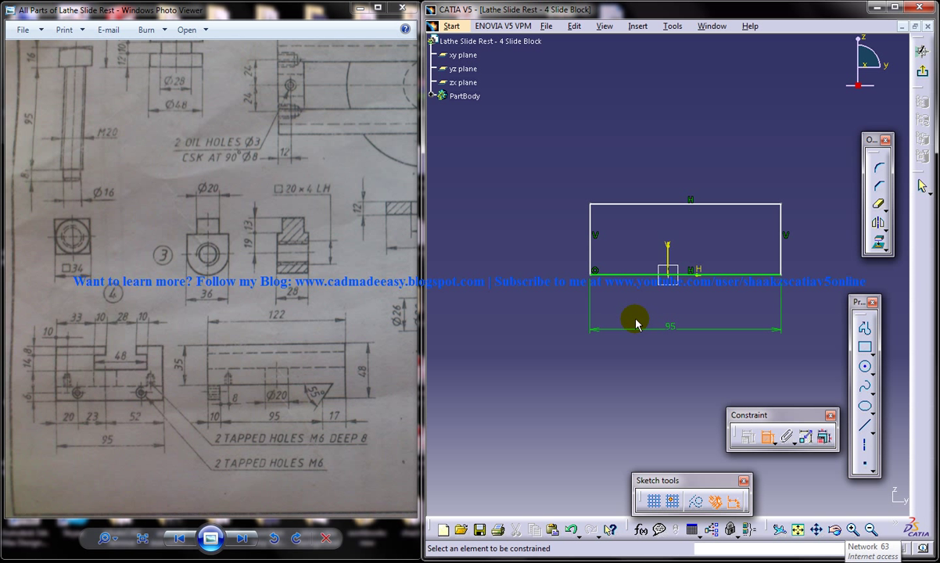
click(592, 243)
double_click(552, 239)
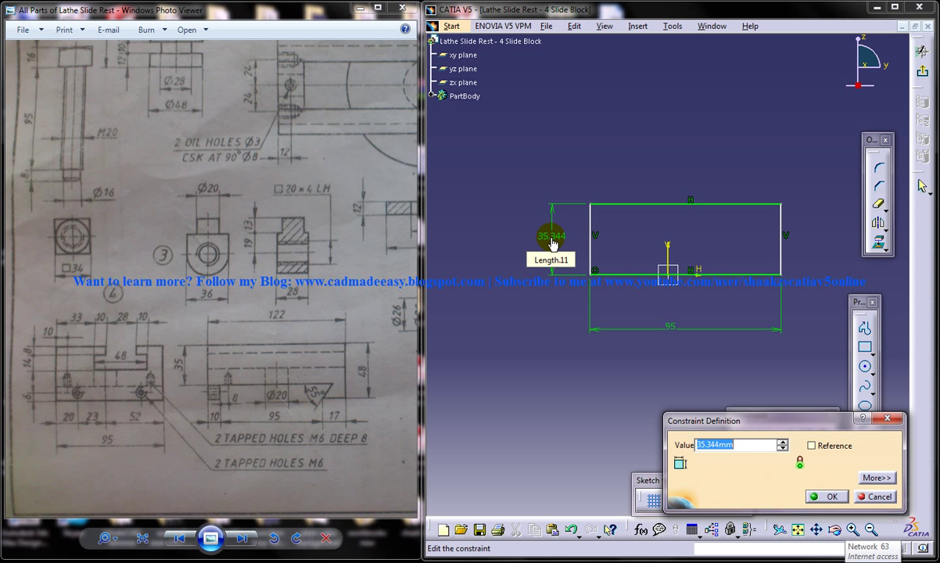
key(Return)
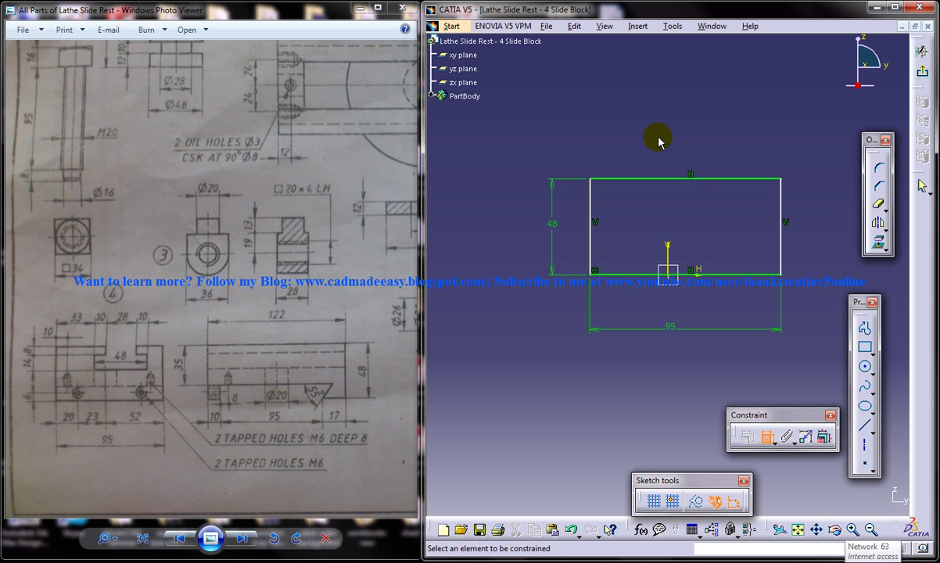
Make the rectangle's left edge coincident with the vertical axis.
middle_drag(651, 204, 664, 218)
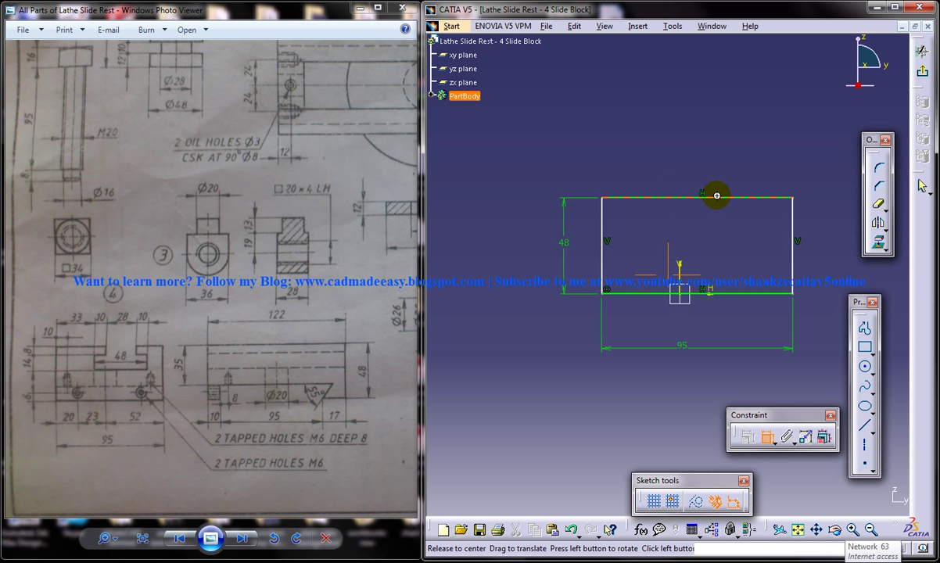
middle_drag(716, 195, 666, 186)
click(767, 437)
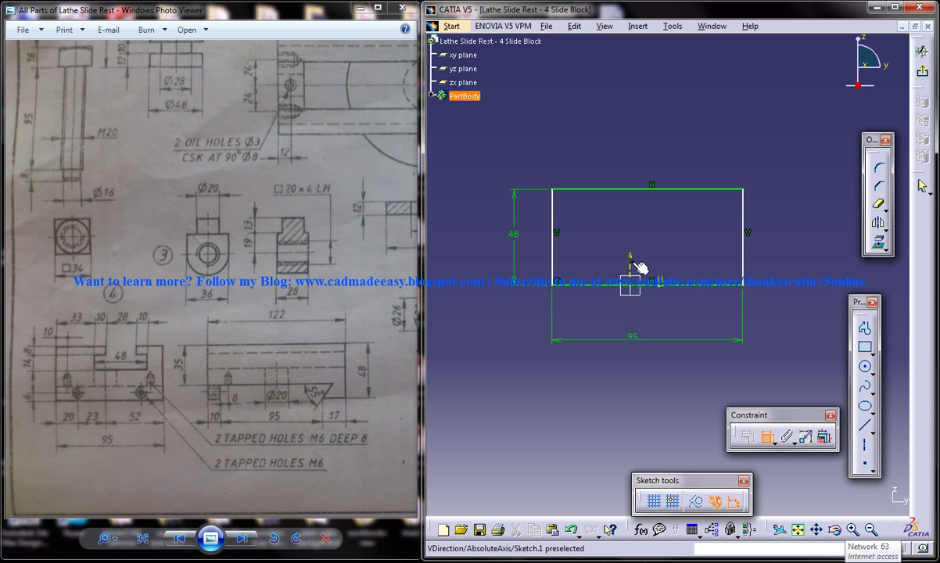
click(561, 232)
click(551, 219)
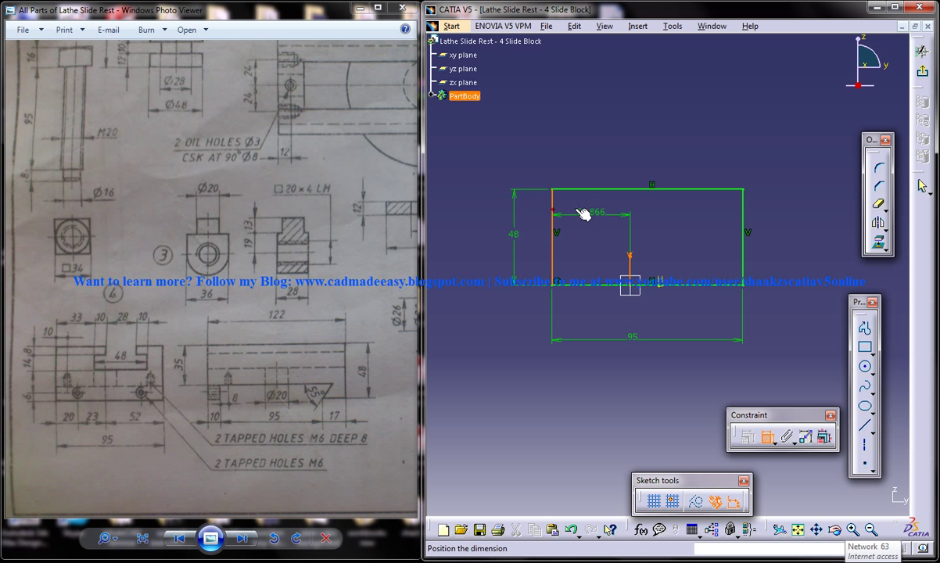
right_click(571, 207)
click(618, 285)
mouse_move(678, 271)
middle_down()
mouse_move(627, 279)
mouse_move(636, 261)
mouse_move(593, 269)
middle_up()
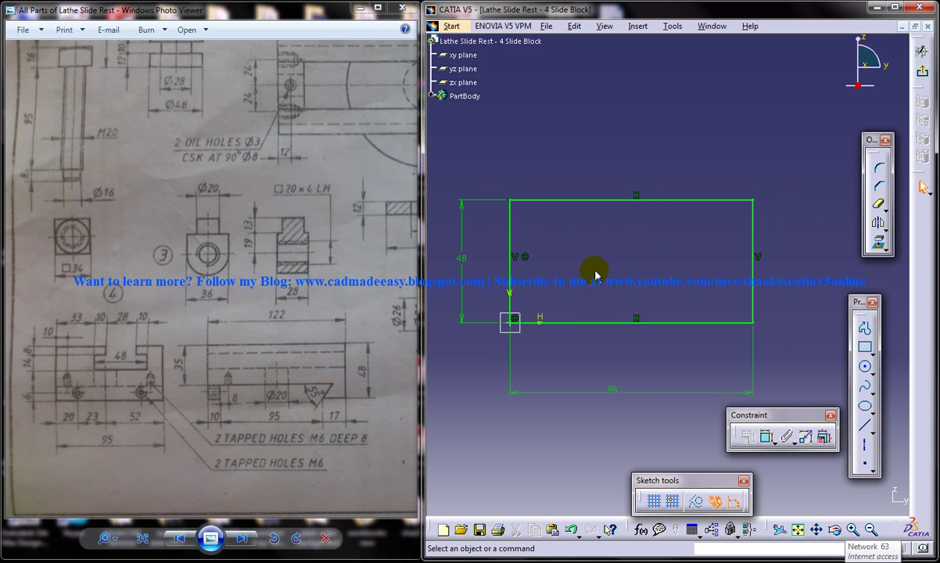
Draw a T-shaped slot outline of connected lines hanging from the rectangle's top edge.
click(864, 328)
click(623, 219)
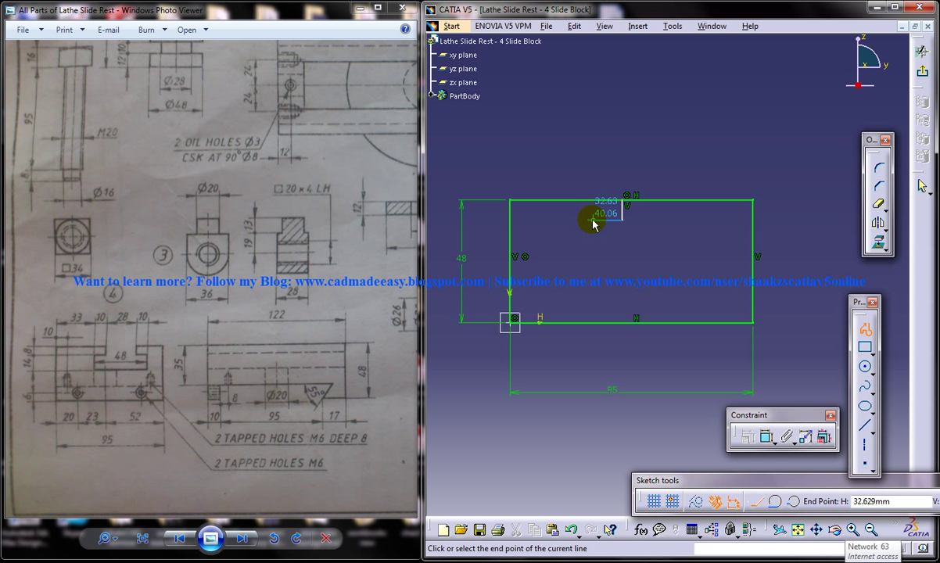
click(693, 253)
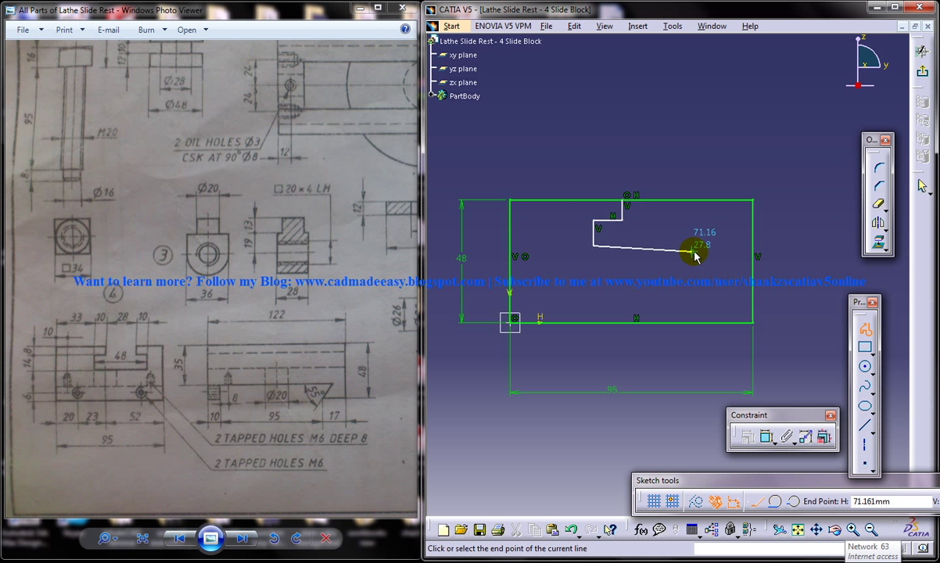
click(703, 245)
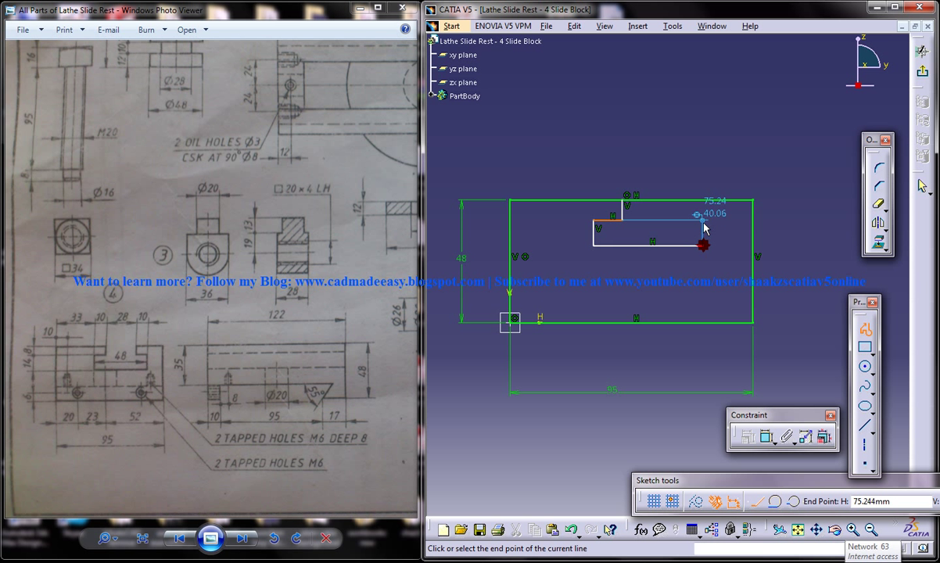
click(703, 224)
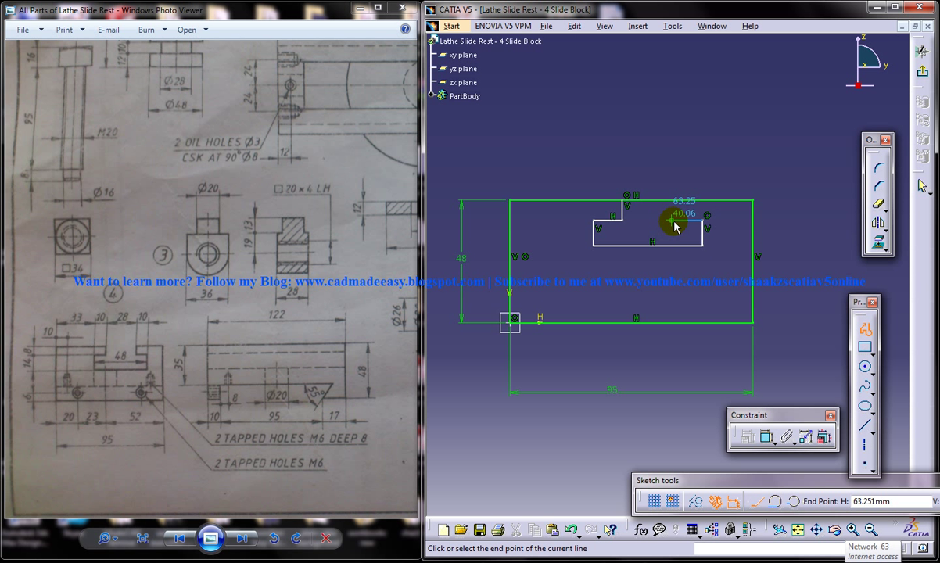
click(673, 220)
click(673, 201)
key(Escape)
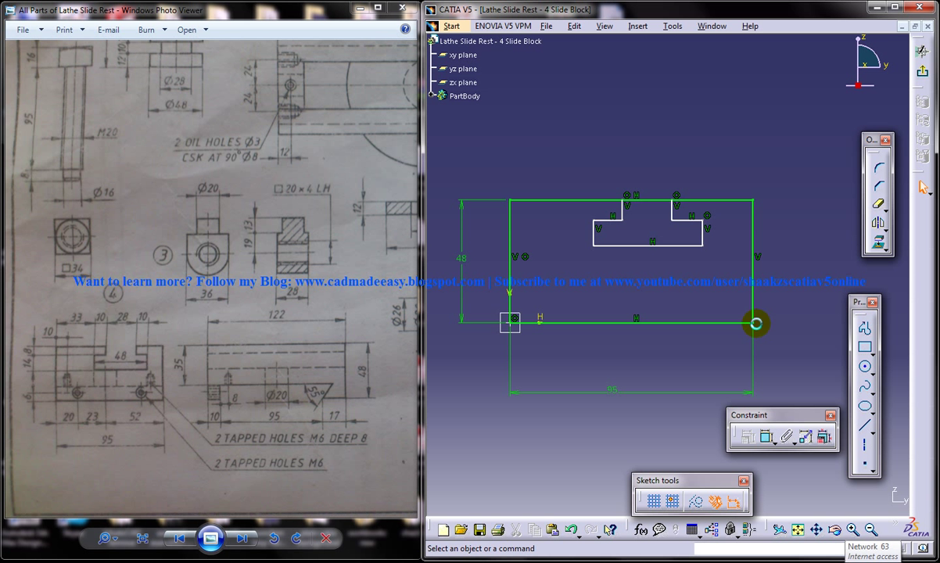
click(767, 435)
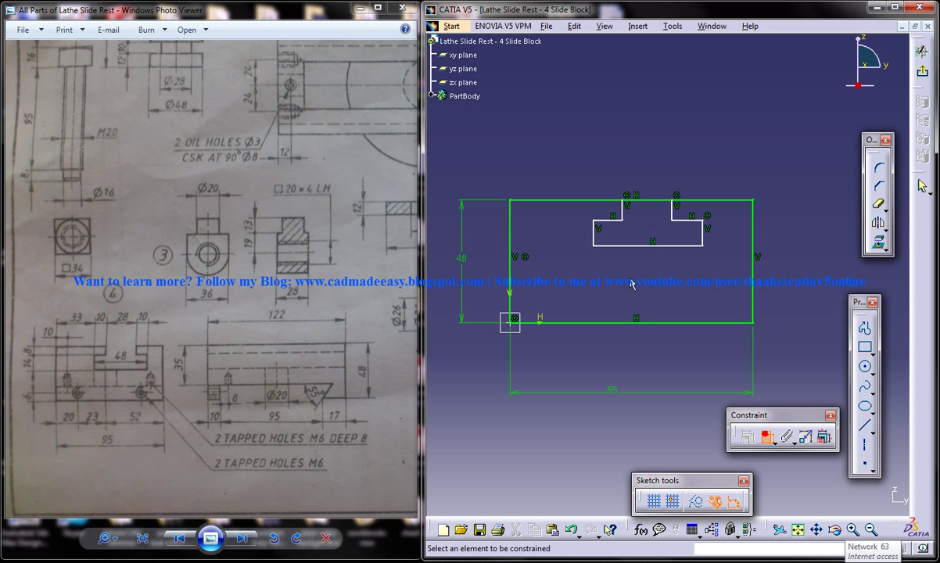
Set the T-slot opening width to 28 mm.
click(628, 217)
click(673, 210)
click(648, 160)
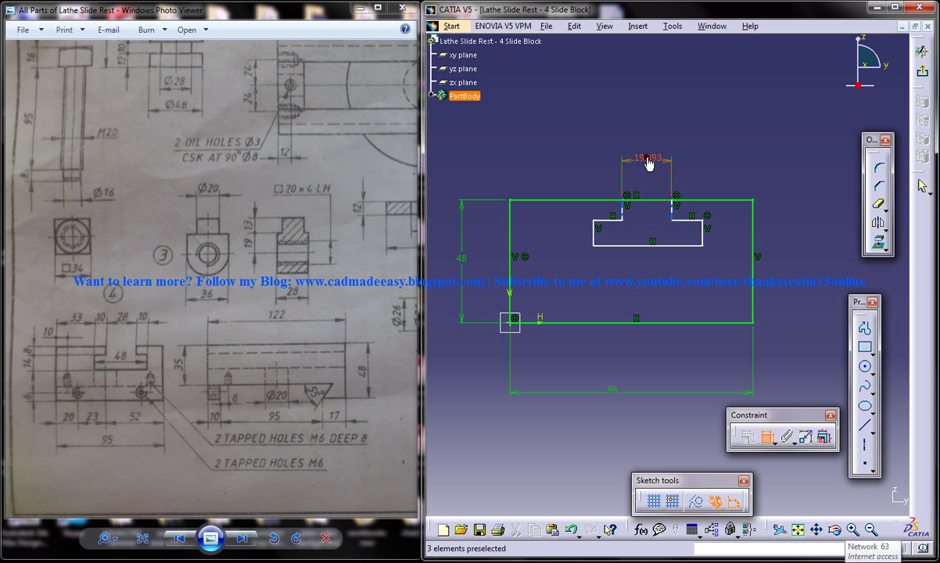
double_click(649, 161)
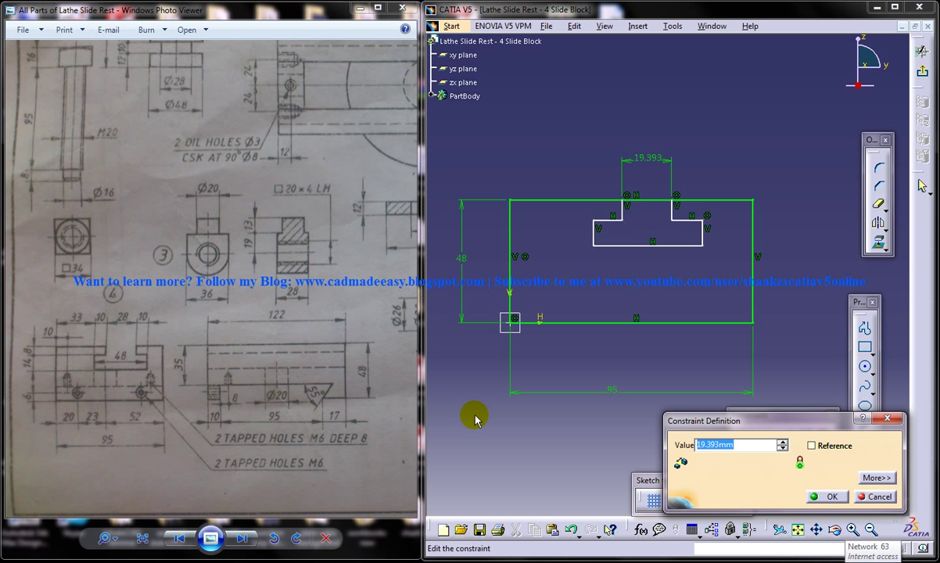
text(28)
key(Return)
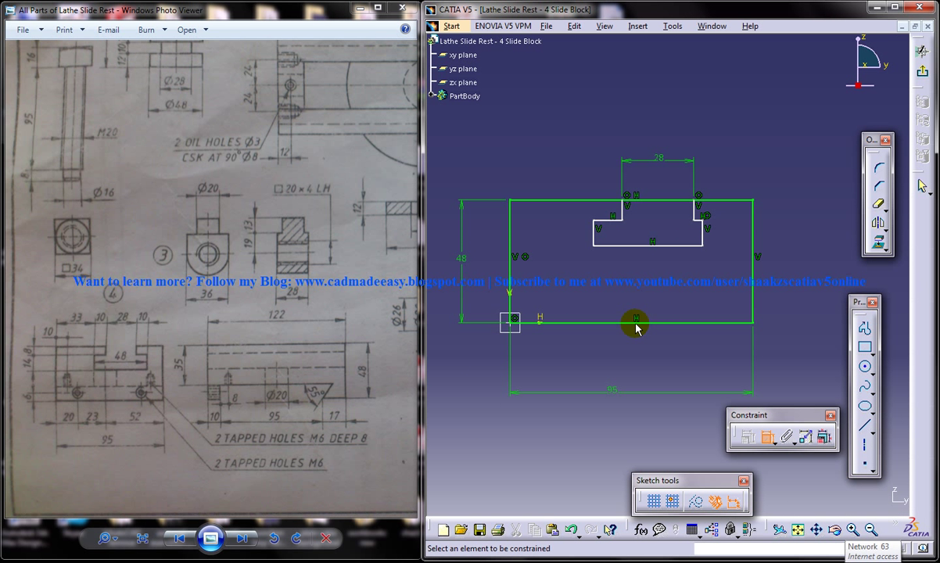
Set both slot shoulders to 10 mm long.
click(707, 227)
double_click(719, 155)
text(10)
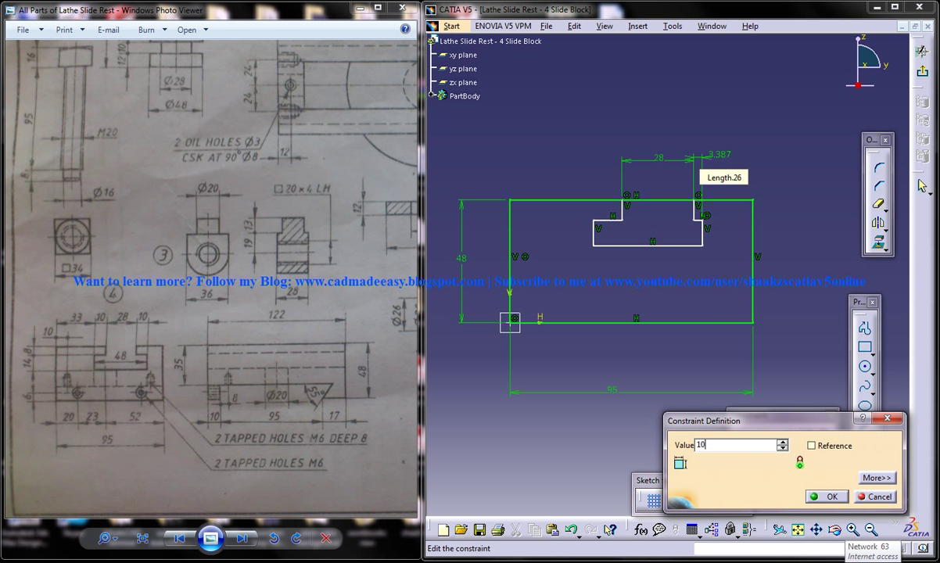
key(Return)
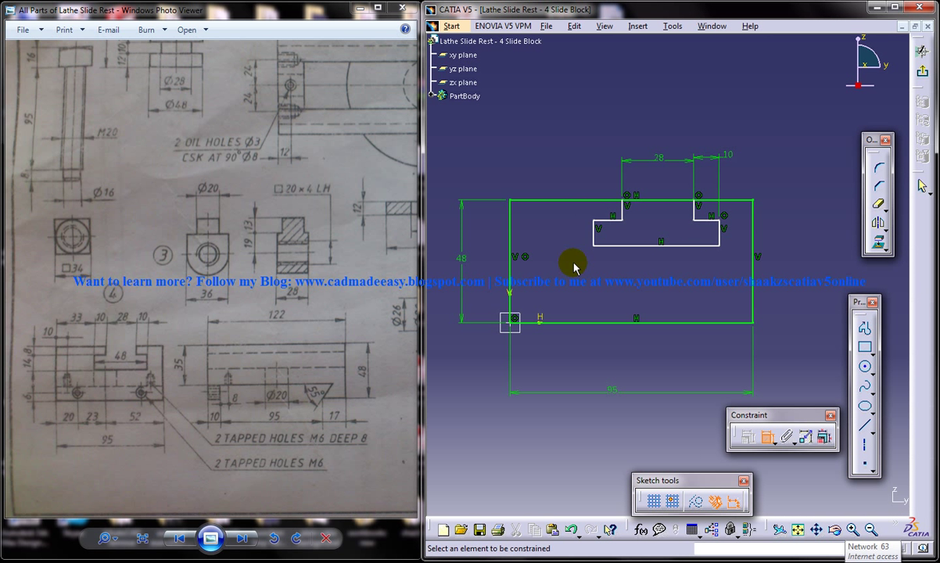
click(609, 217)
double_click(592, 160)
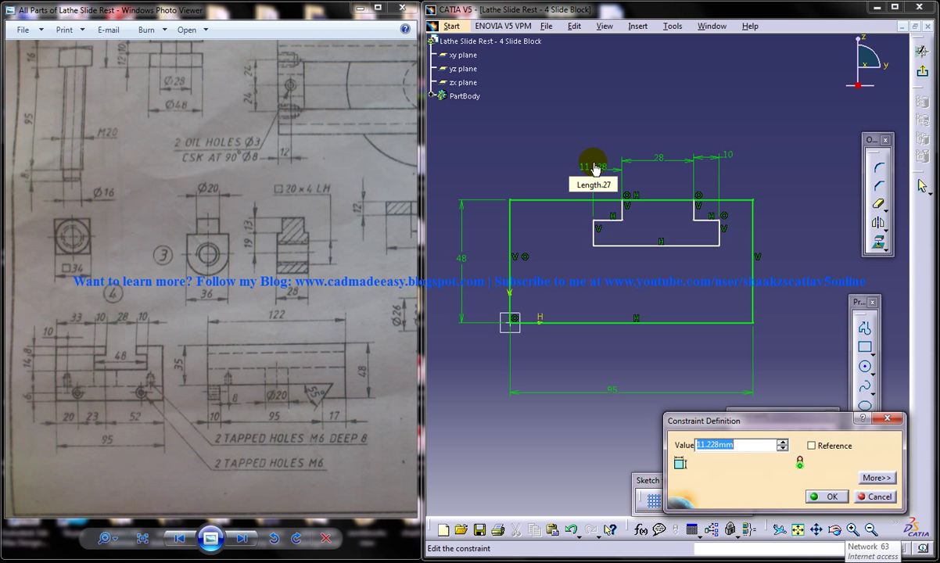
text(10)
key(Return)
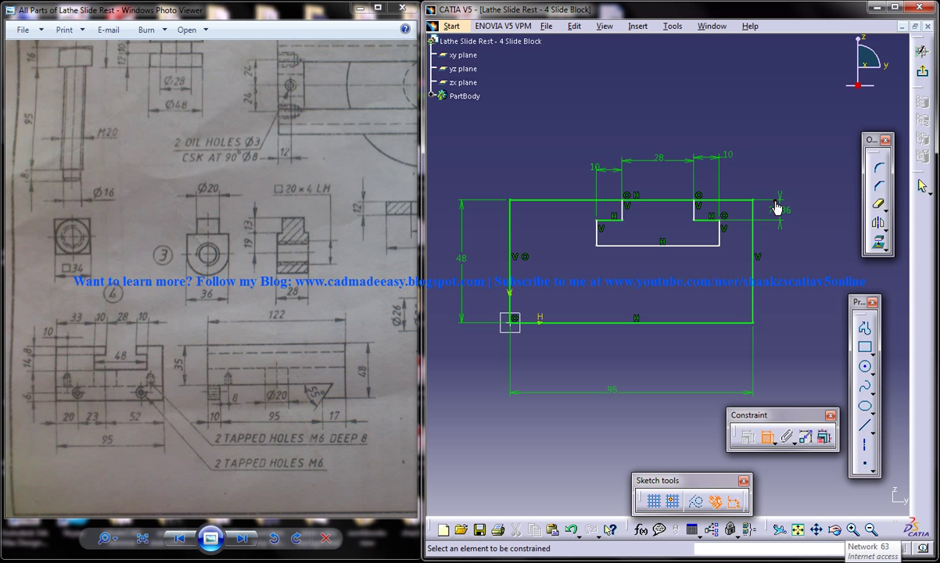
Dimension the slot depths: 8 mm neck and 14 mm lower depth.
double_click(776, 206)
text(4)
key(Escape)
click(776, 206)
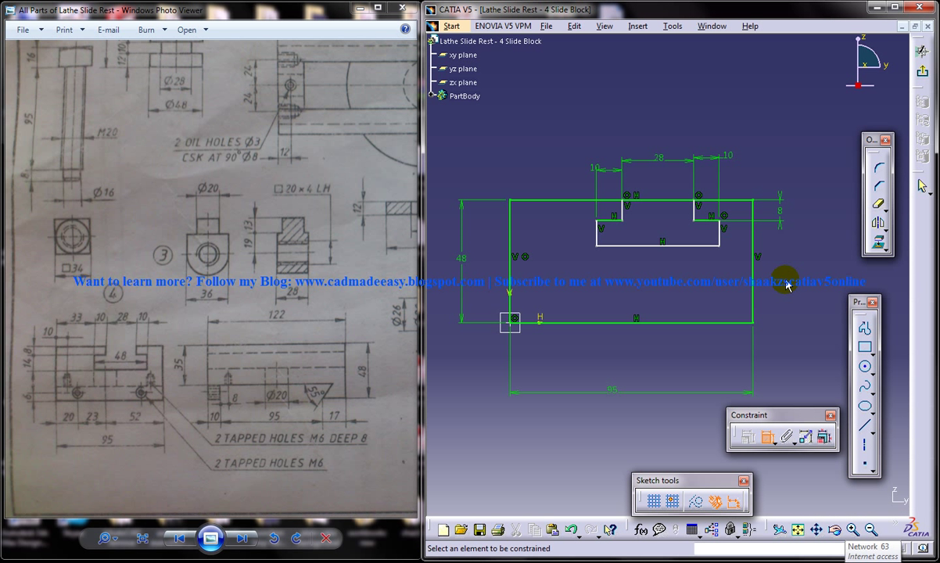
click(720, 231)
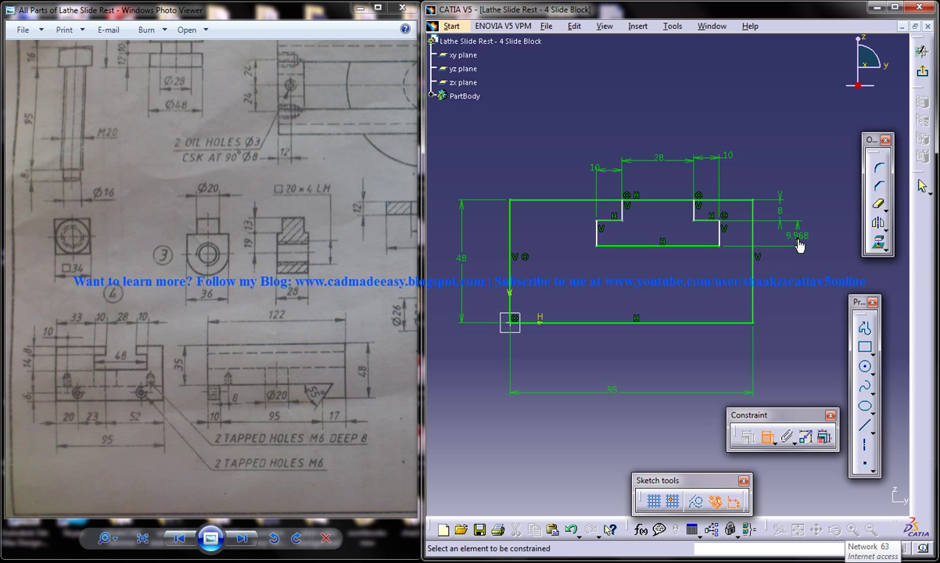
click(800, 238)
double_click(798, 236)
text(14mm)
key(Return)
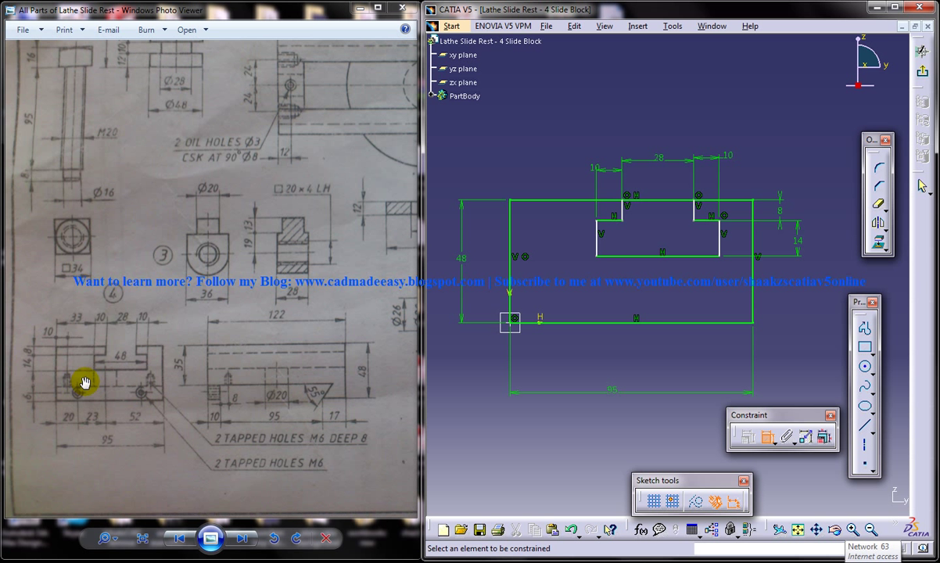
Place the slot 33 mm from the block's left edge.
click(602, 238)
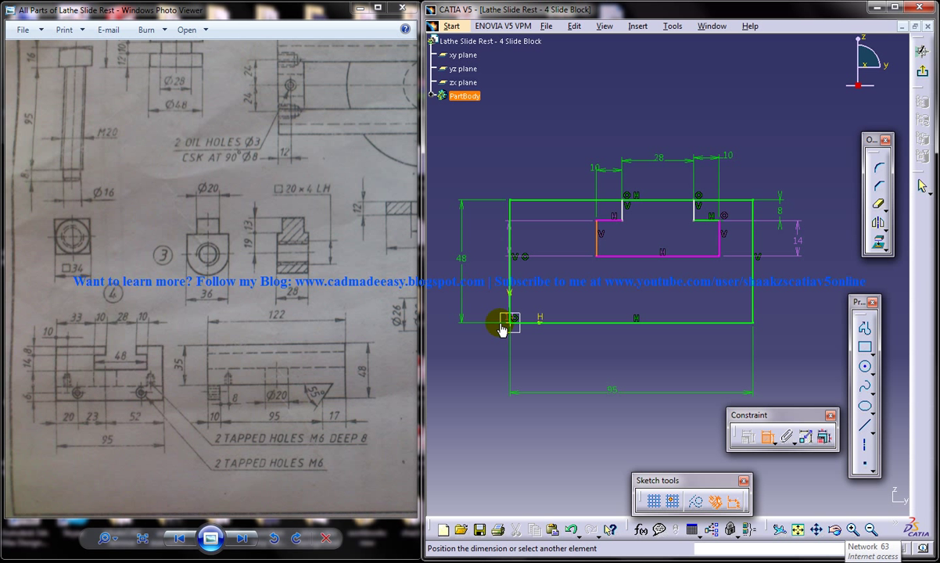
click(510, 297)
click(538, 160)
double_click(538, 160)
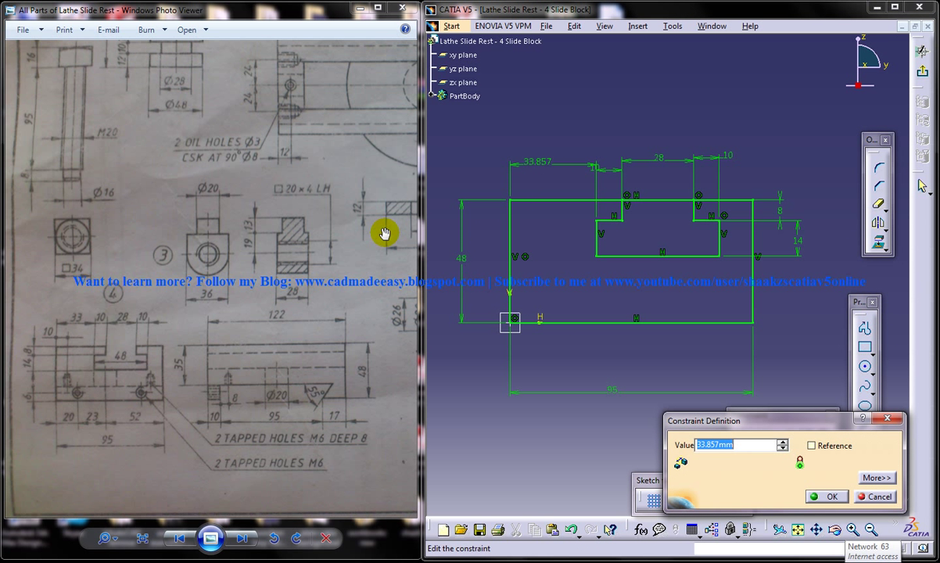
text(33)
key(Return)
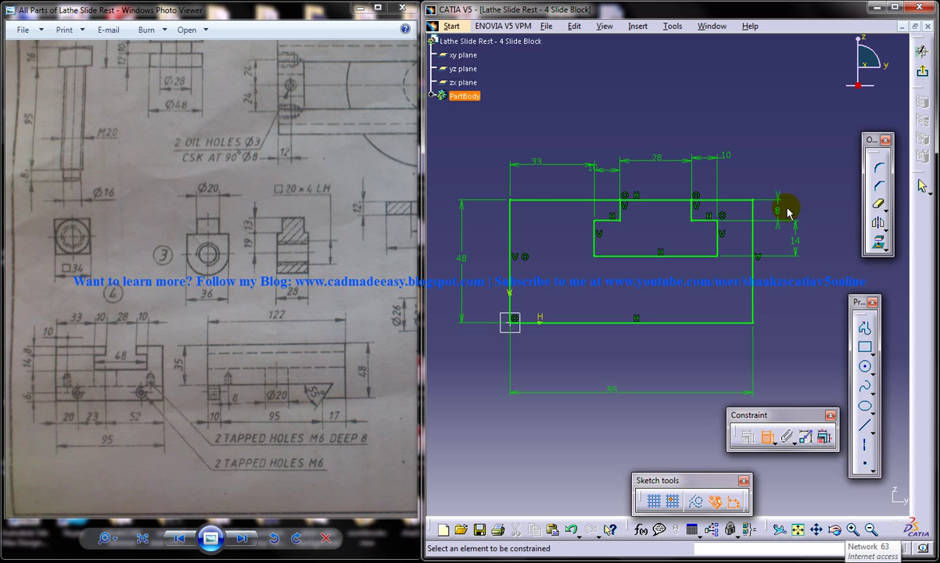
Create Sketch.2 on the yz plane with the outer rectangle edges projected from the first sketch.
click(927, 69)
mouse_move(715, 138)
middle_down()
mouse_move(743, 173)
mouse_move(727, 176)
middle_up()
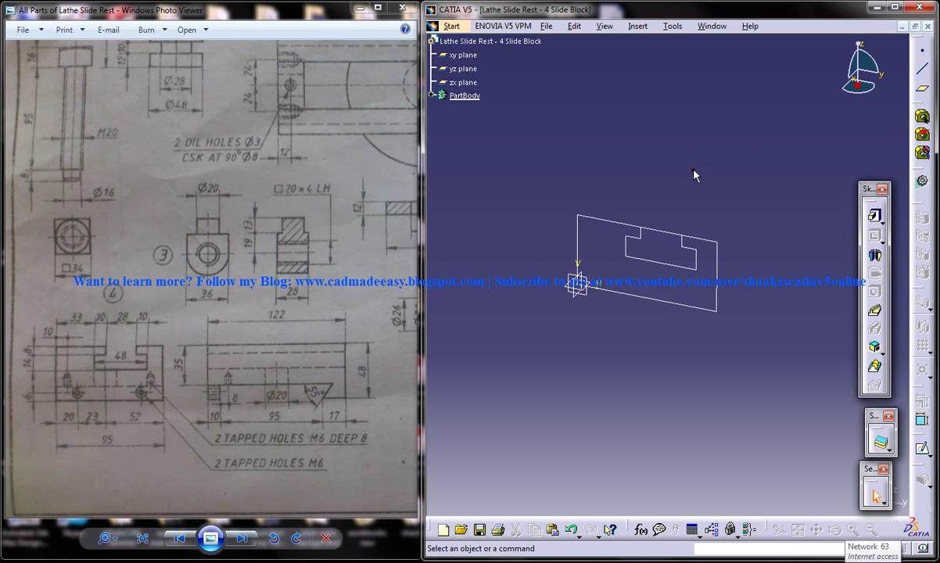
middle_click(652, 162)
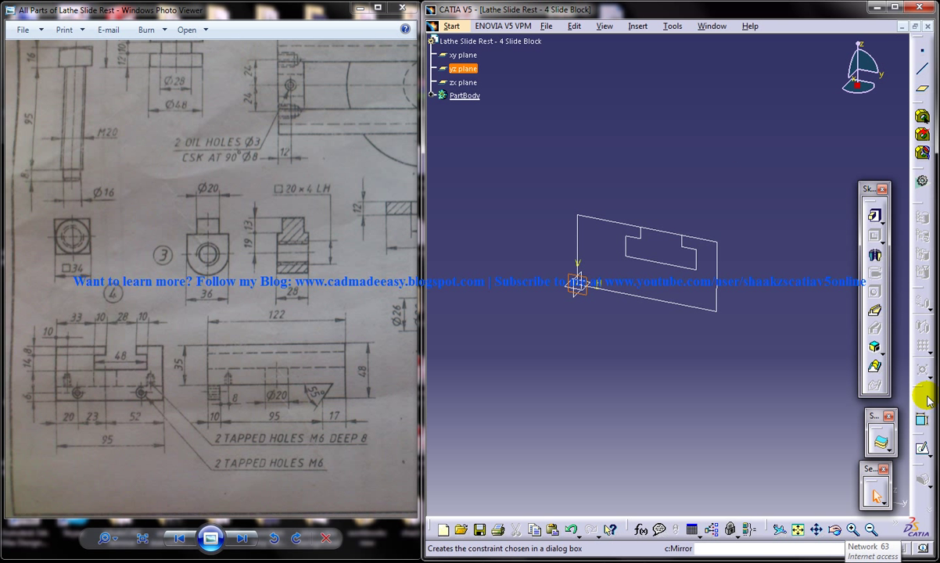
click(923, 451)
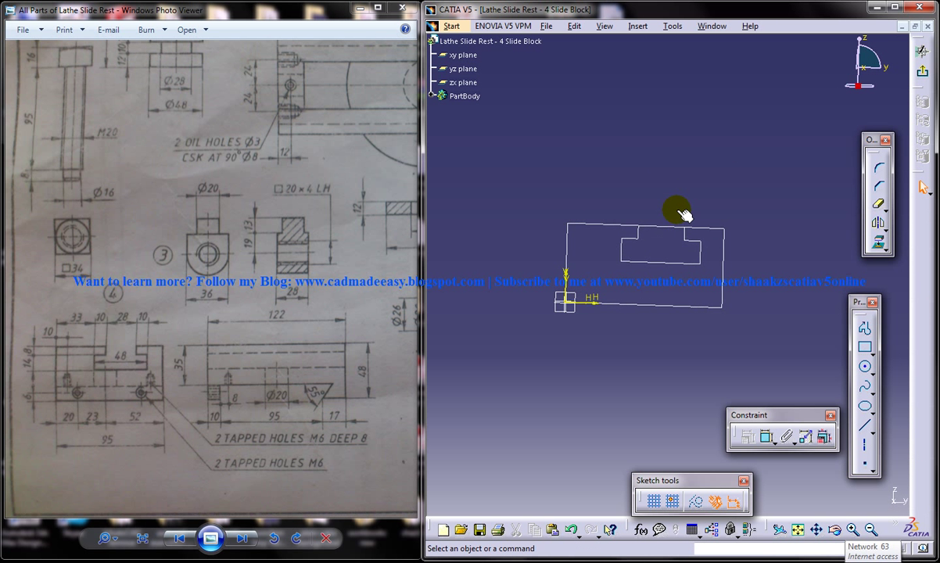
middle_drag(676, 187, 681, 174)
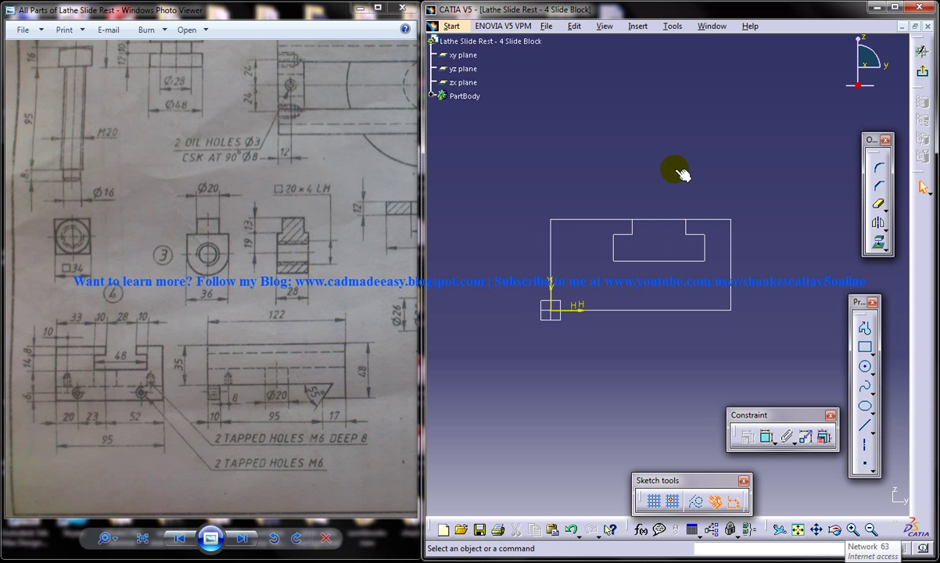
click(712, 220)
ctrl+click(551, 243)
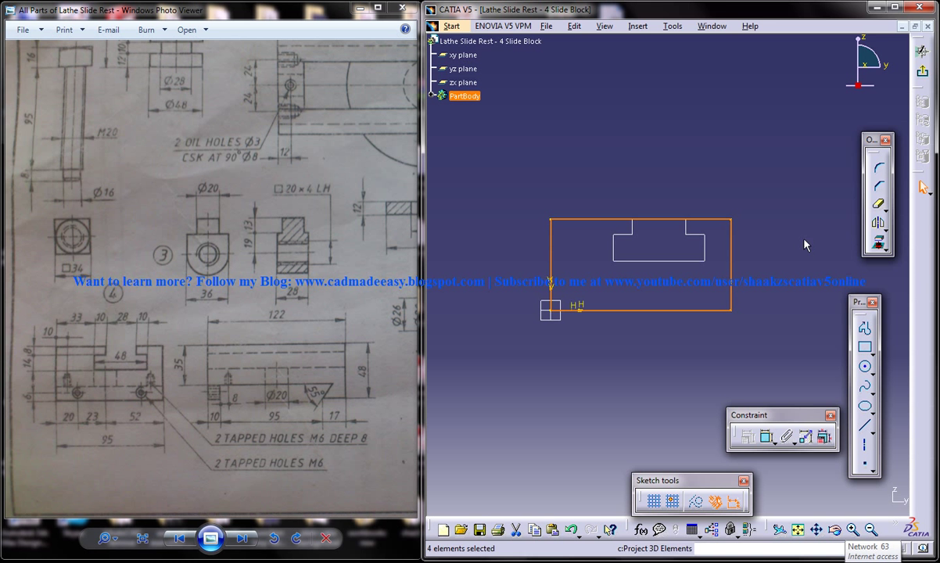
click(922, 70)
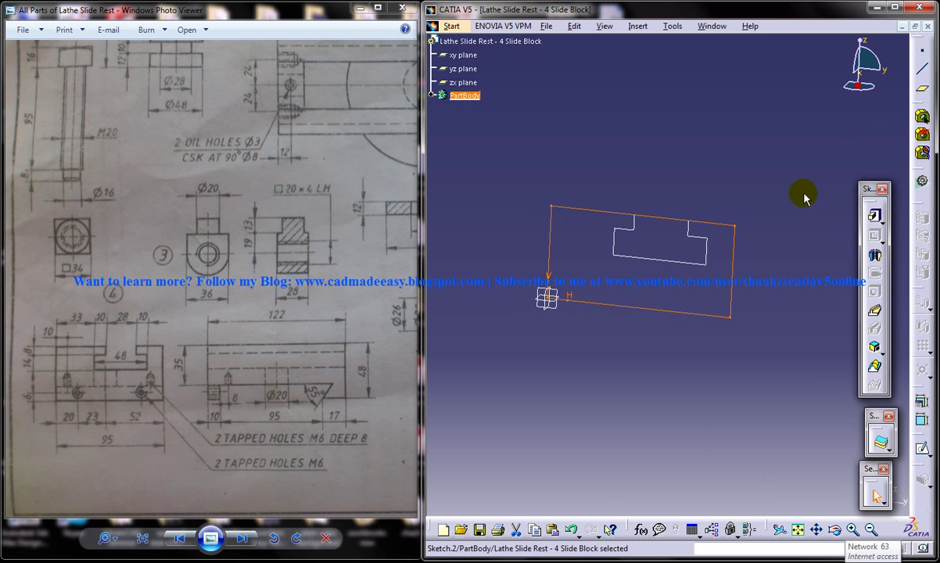
Pad the rectangle sketch 122 mm into a solid block.
click(875, 216)
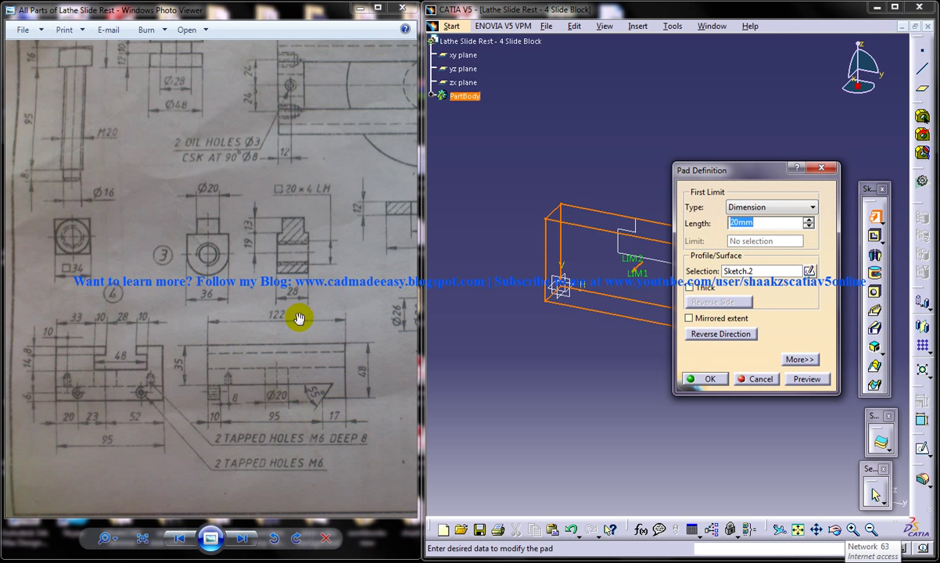
text(122)
key(Return)
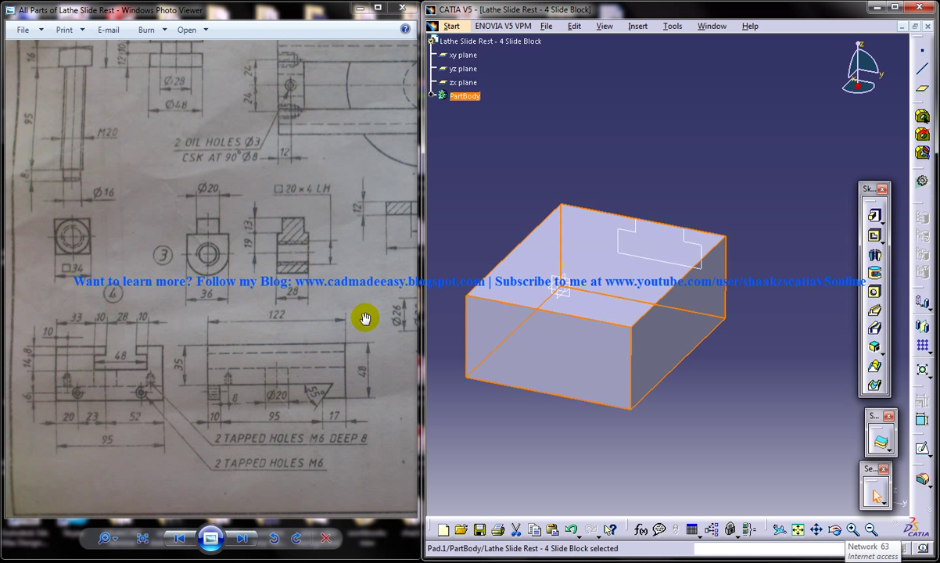
middle_drag(692, 186, 689, 232)
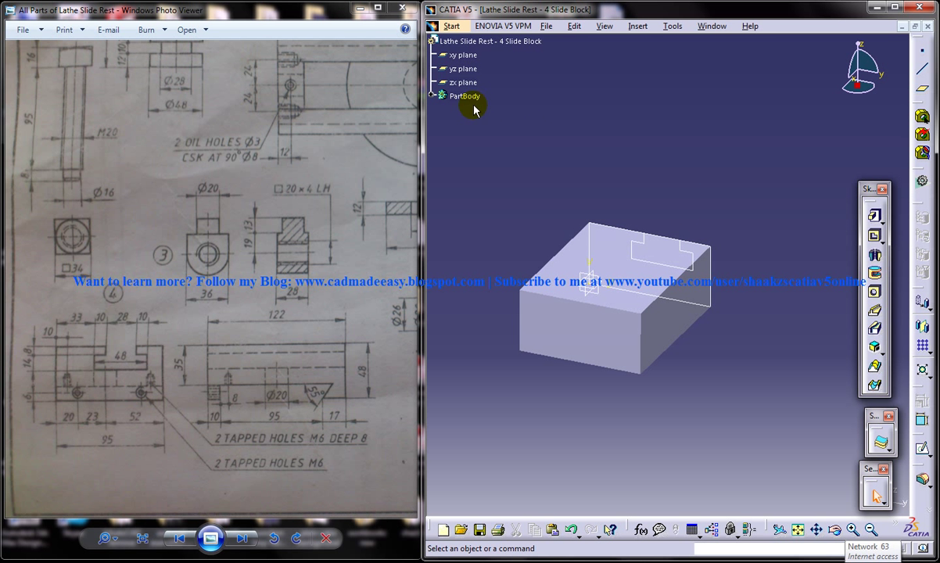
Insert Body.2, make it the work object, and open a sketch on the yz plane.
click(637, 26)
click(646, 57)
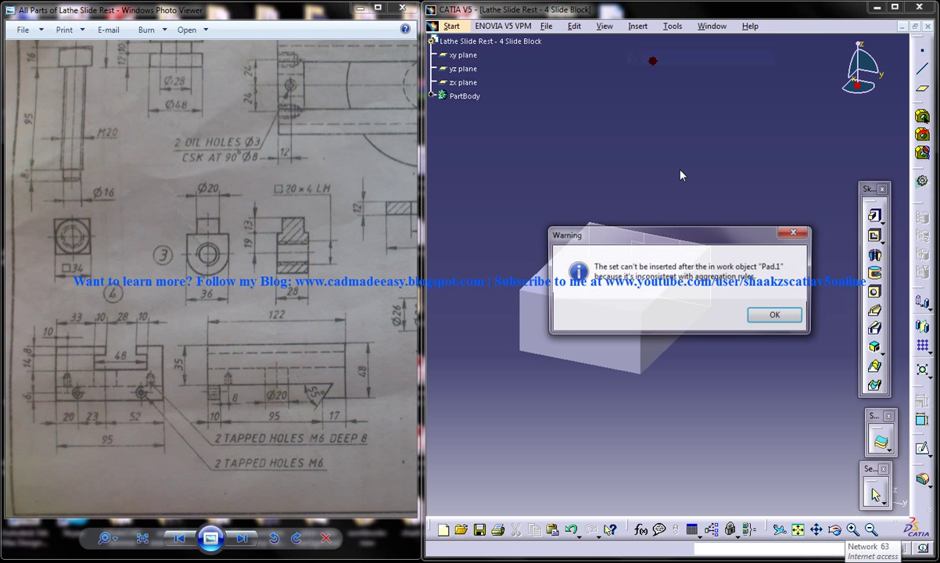
click(777, 316)
right_click(456, 109)
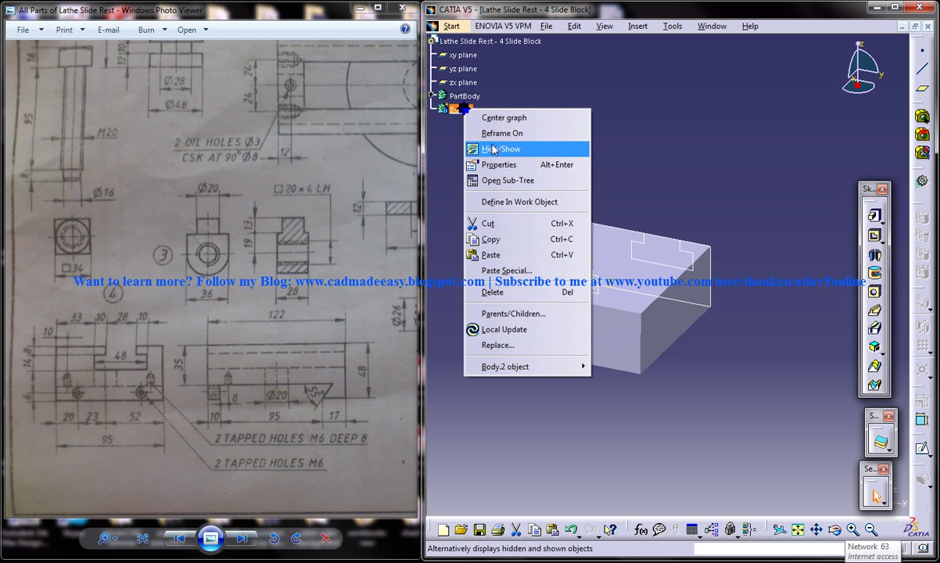
click(525, 203)
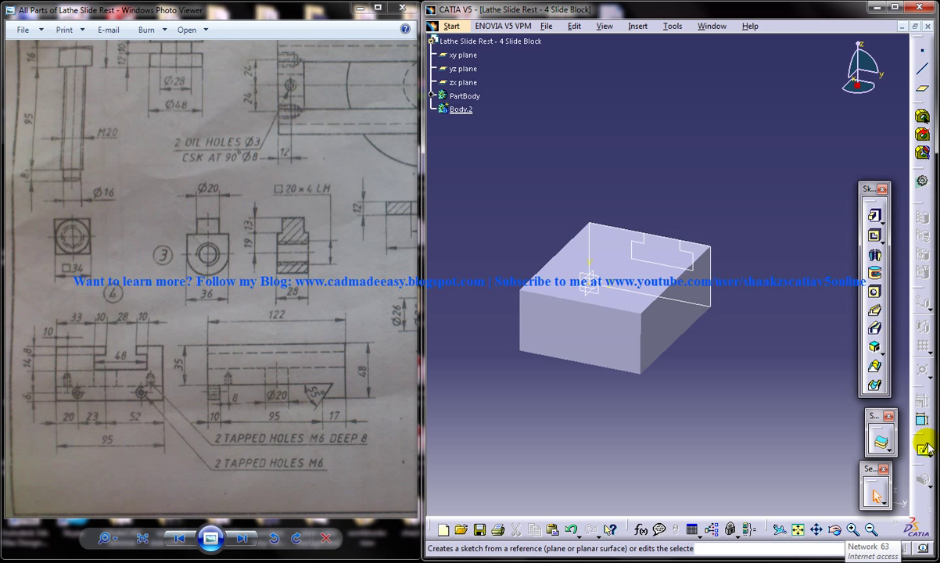
click(874, 215)
click(601, 288)
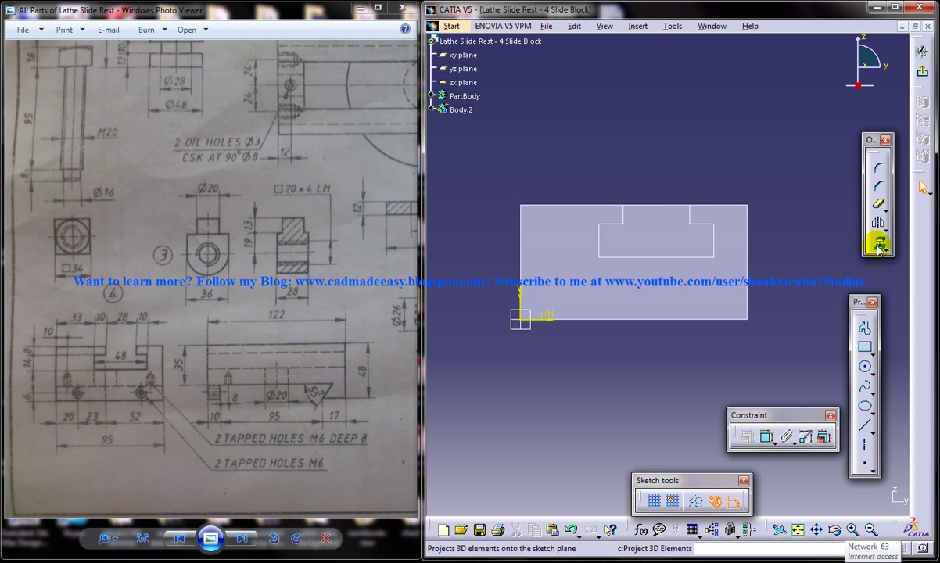
Project the T-slot edges and close them with a line from H 43 to H 71 at V 48.
click(622, 215)
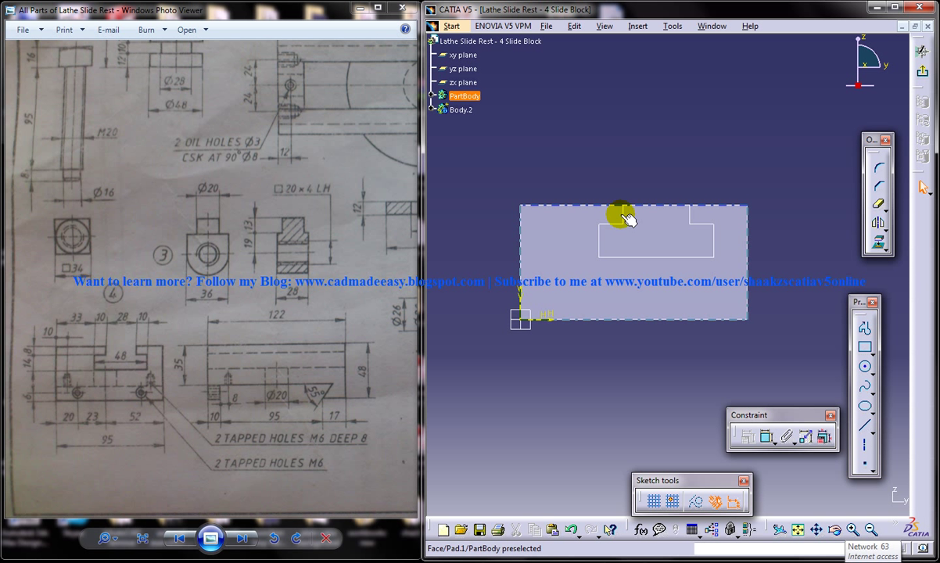
click(598, 237)
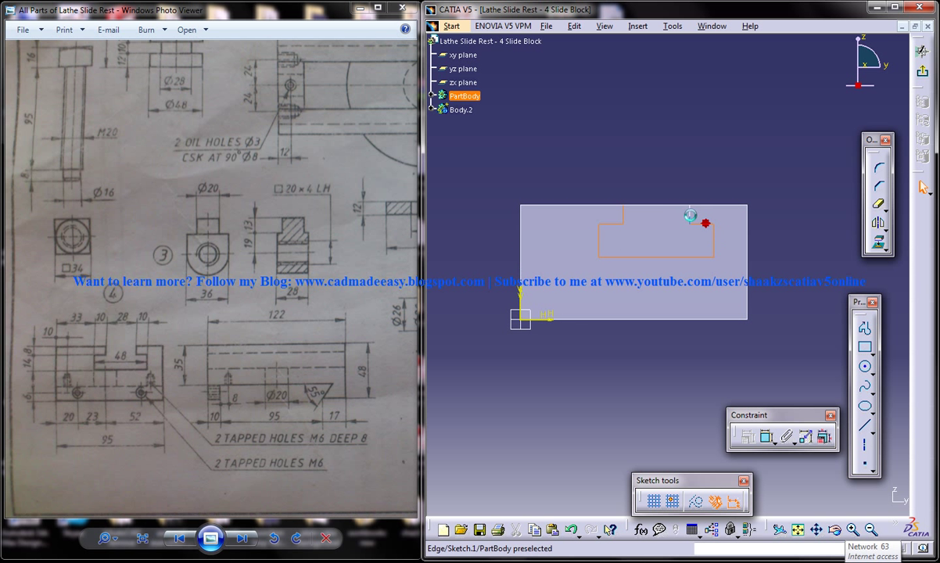
click(729, 186)
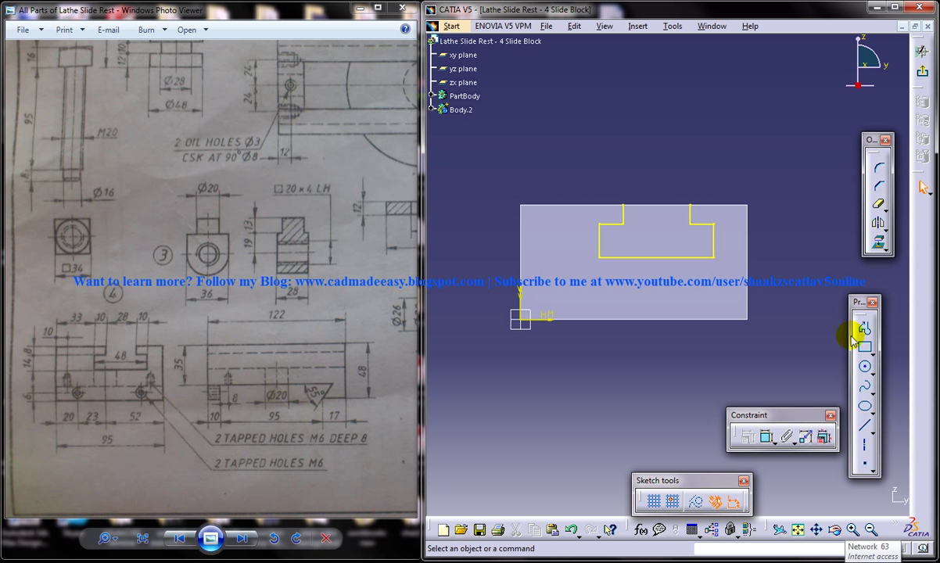
click(866, 424)
click(624, 205)
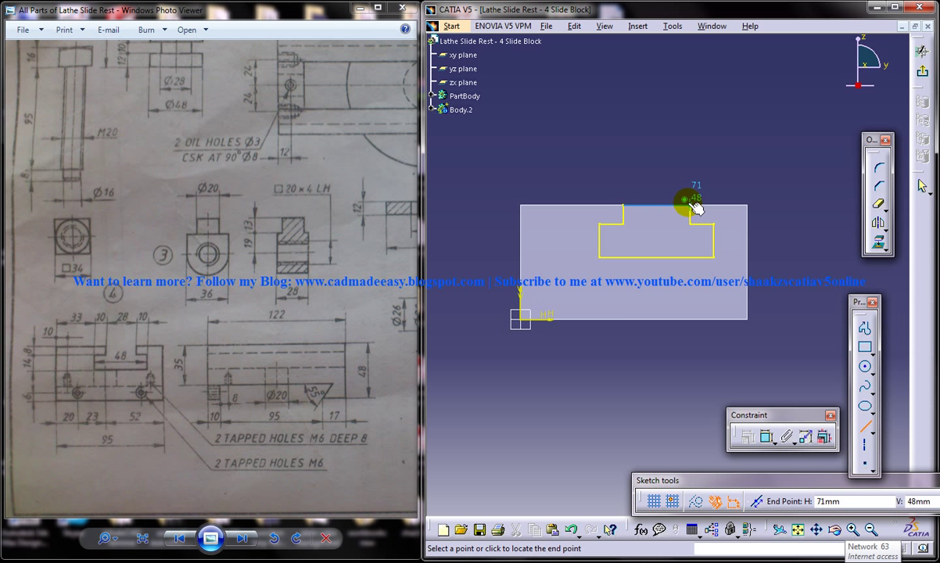
click(689, 205)
click(923, 185)
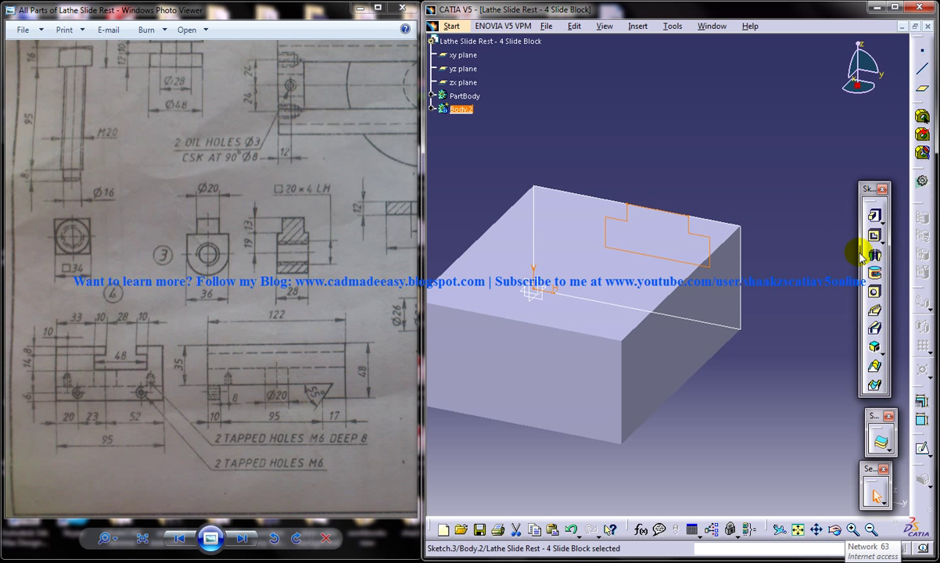
Pocket the T-slot sketch 122 mm into the block with reversed direction.
click(873, 236)
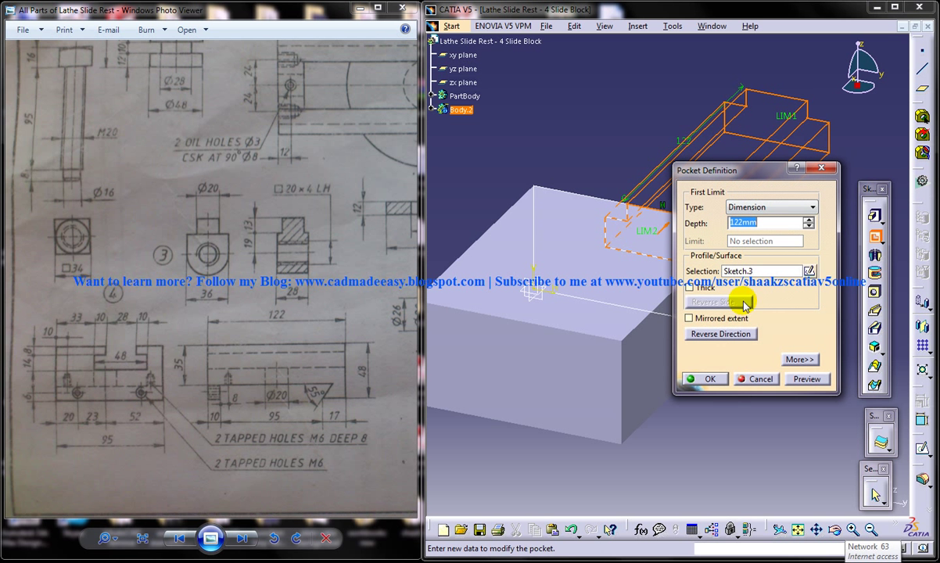
click(728, 335)
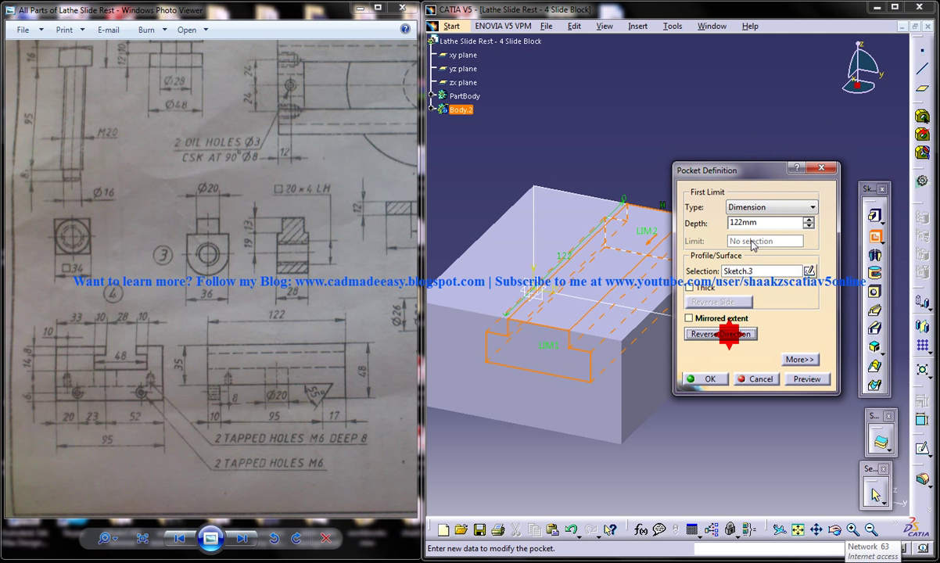
click(737, 380)
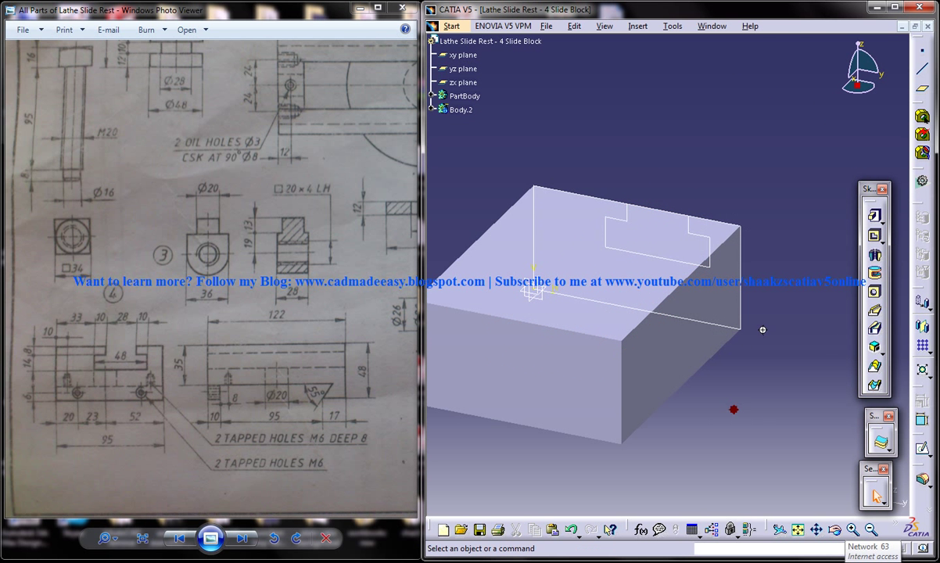
Assemble Body.2 into the PartBody so the T-slot cuts through the block.
right_click(462, 110)
mouse_move(539, 373)
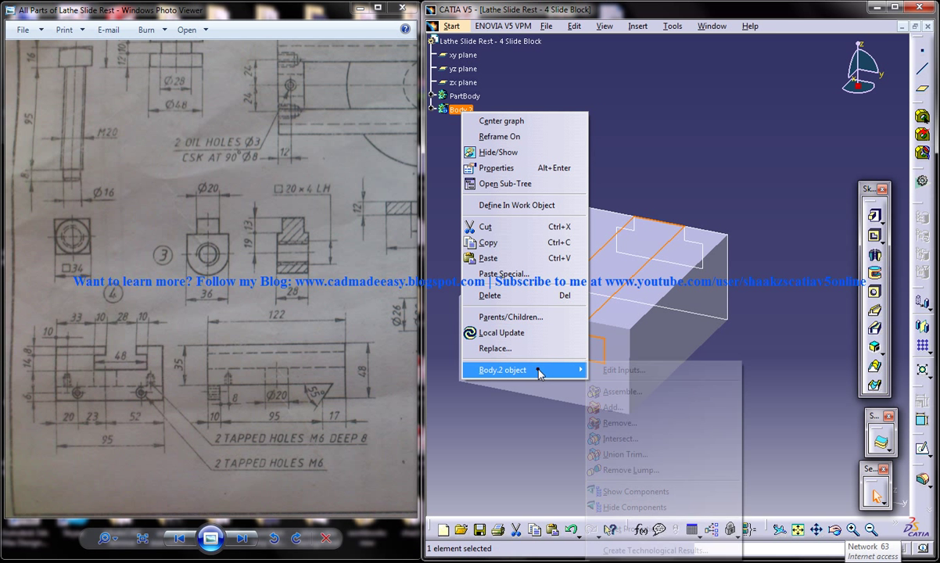
click(626, 393)
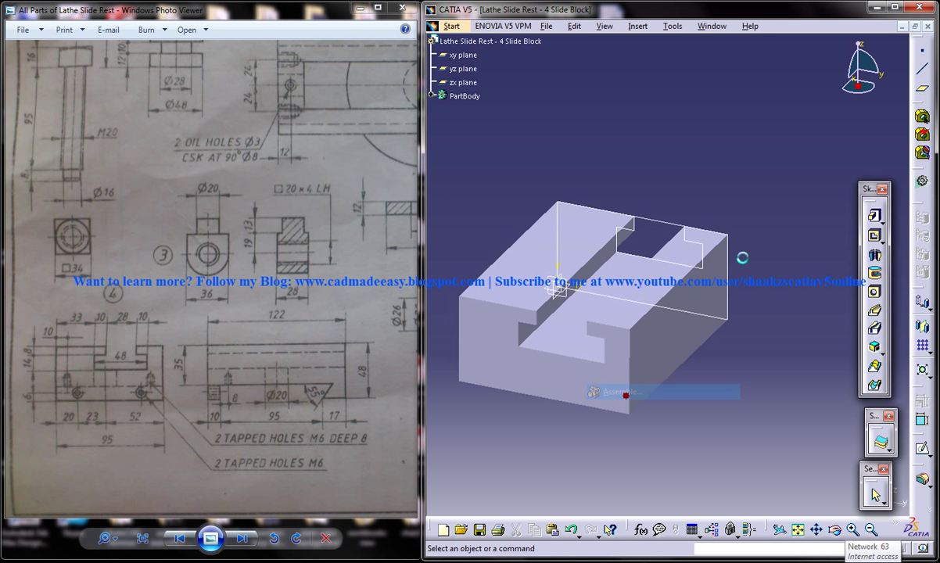
middle_drag(716, 166, 642, 160)
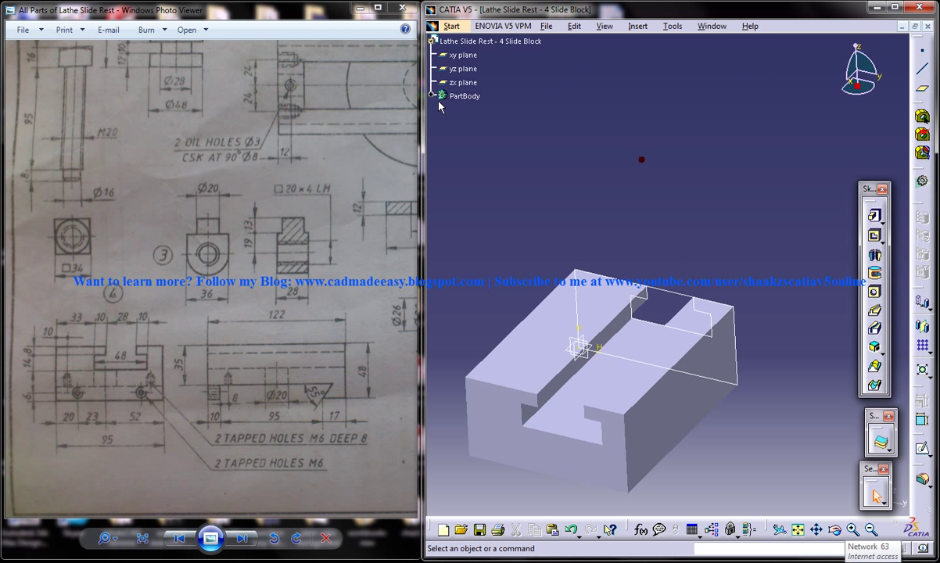
Hide Sketch.1 under the PartBody and rotate the view to inspect the part.
click(431, 96)
right_click(473, 110)
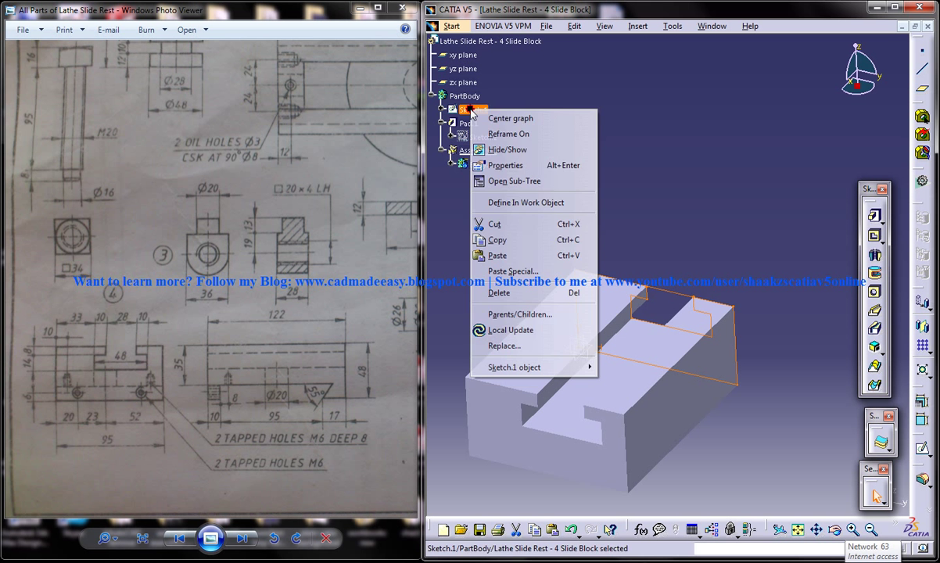
click(504, 149)
mouse_move(651, 248)
middle_down()
mouse_move(629, 201)
mouse_move(722, 223)
middle_up()
middle_drag(770, 282, 713, 294)
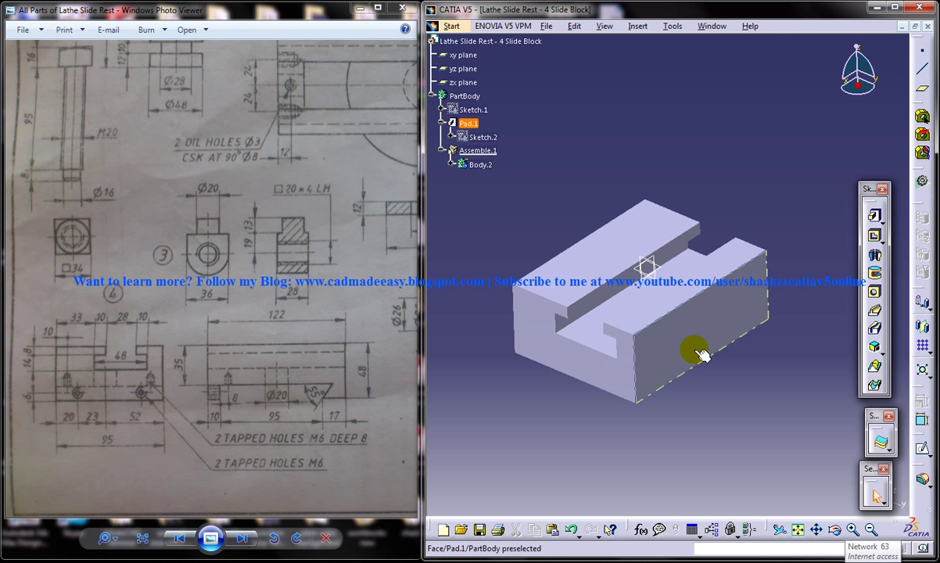
Insert a new body, Body.3, dismissing the warning message.
click(638, 25)
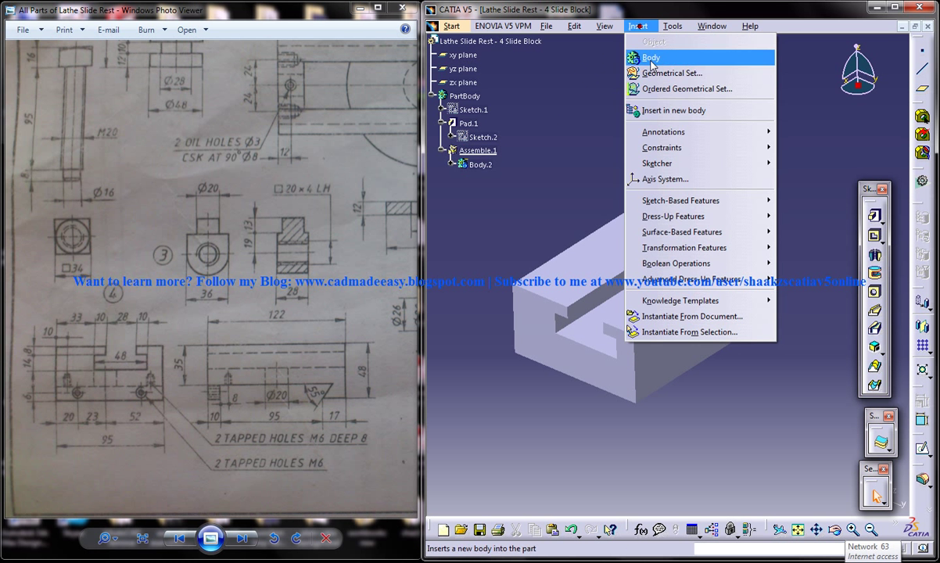
click(649, 57)
click(786, 316)
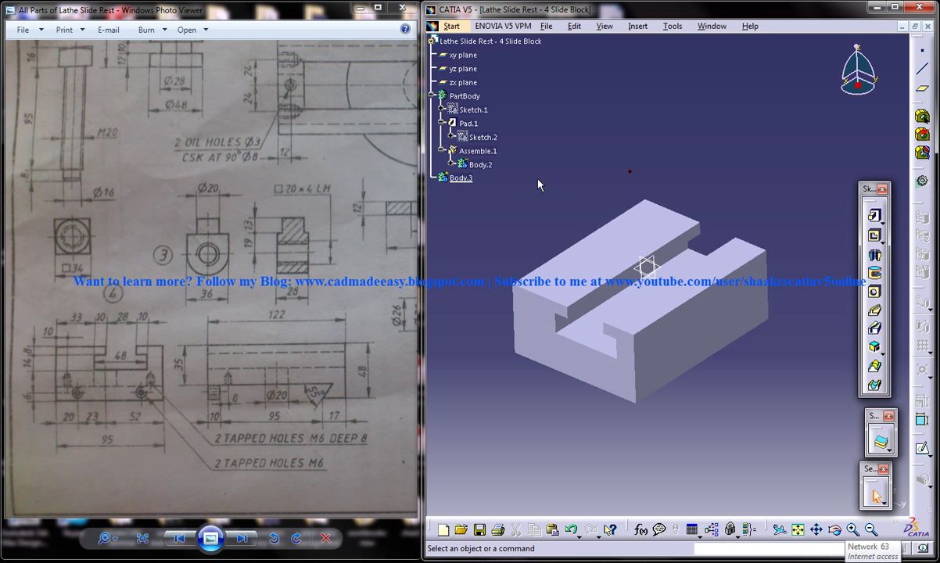
Make Body.3 the work object and start a sketch on the block's side face.
right_click(445, 179)
click(560, 138)
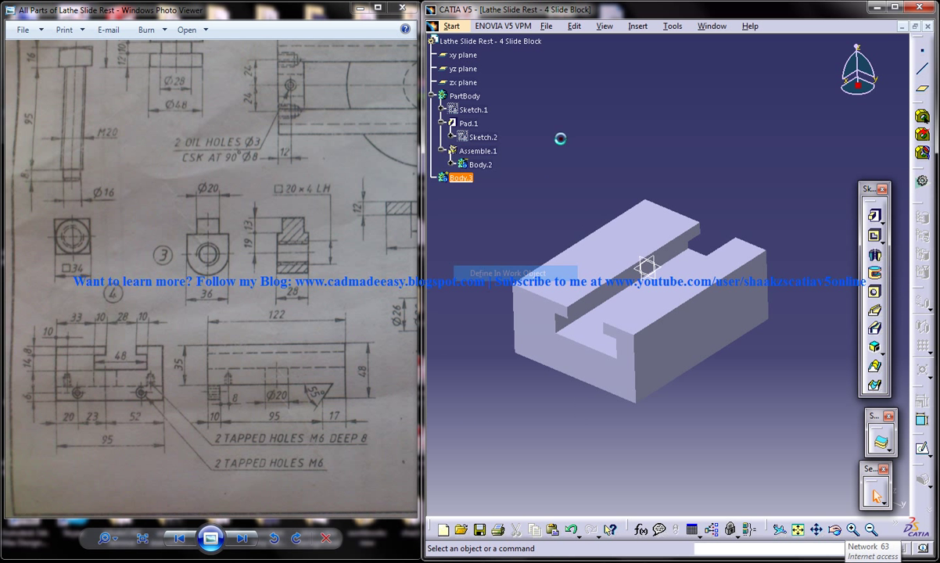
click(699, 343)
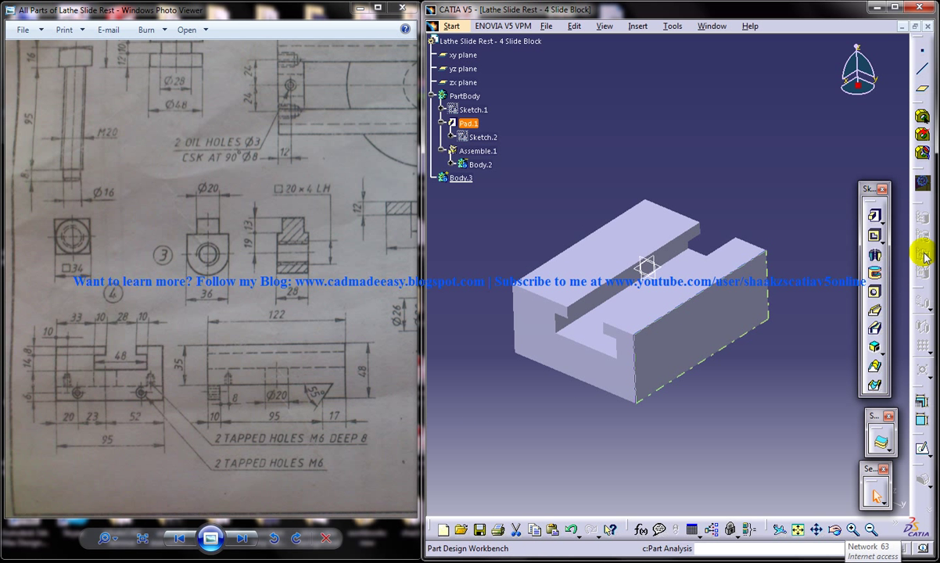
click(924, 451)
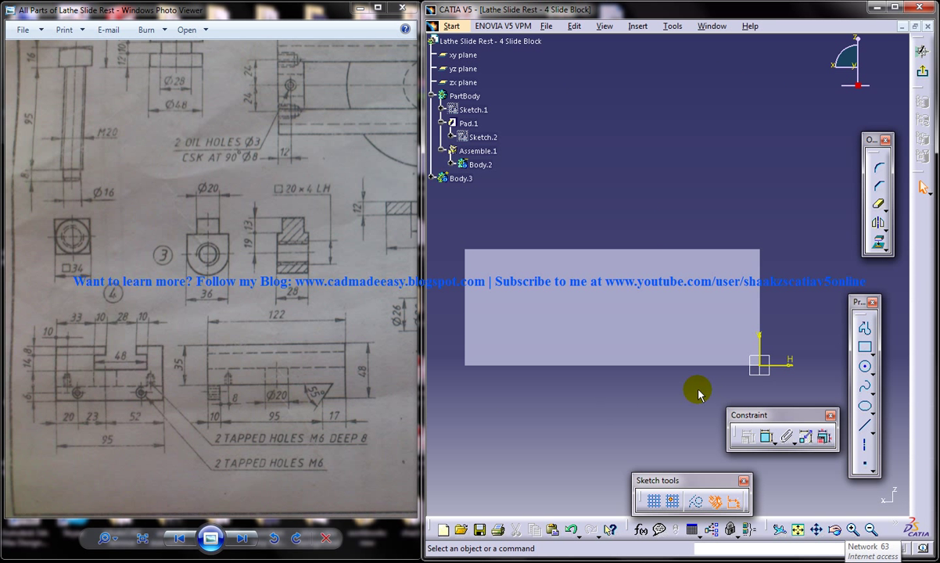
Draw a closed four-sided profile with a short vertical side, top edge and slanted end.
click(864, 328)
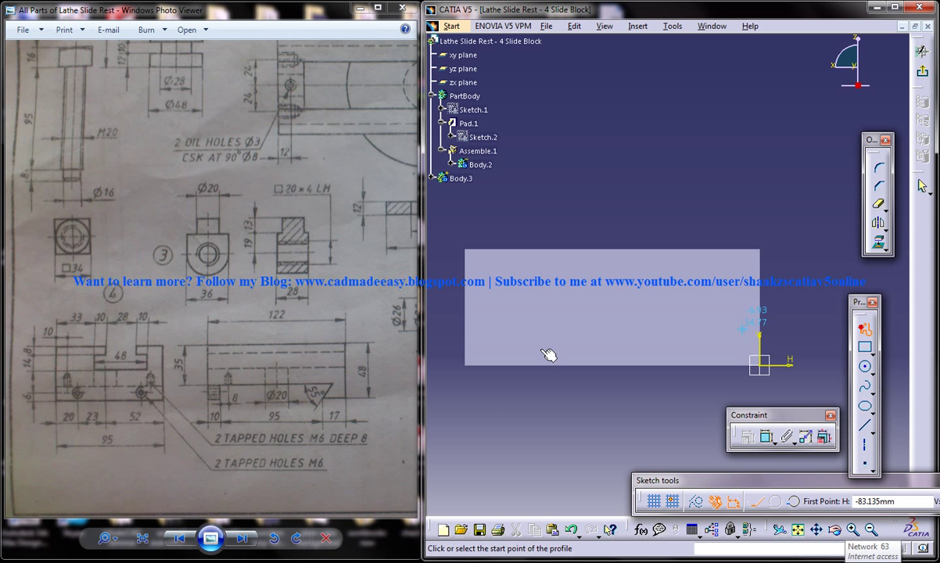
click(500, 361)
click(499, 335)
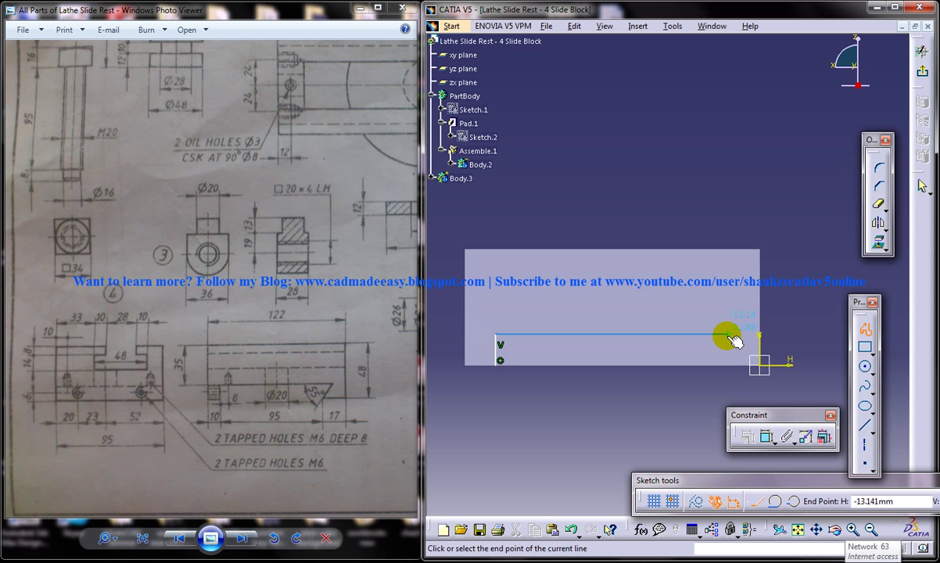
click(724, 335)
click(695, 363)
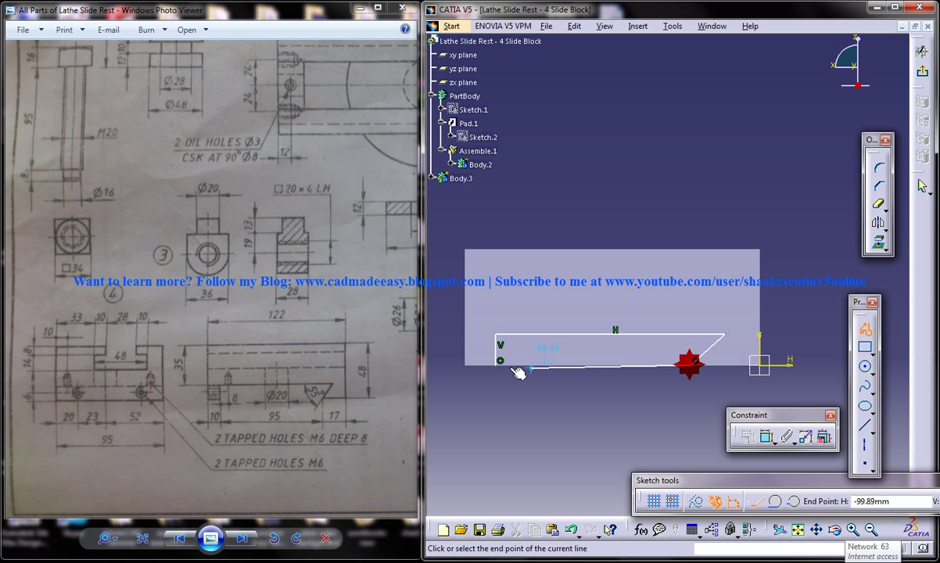
click(500, 361)
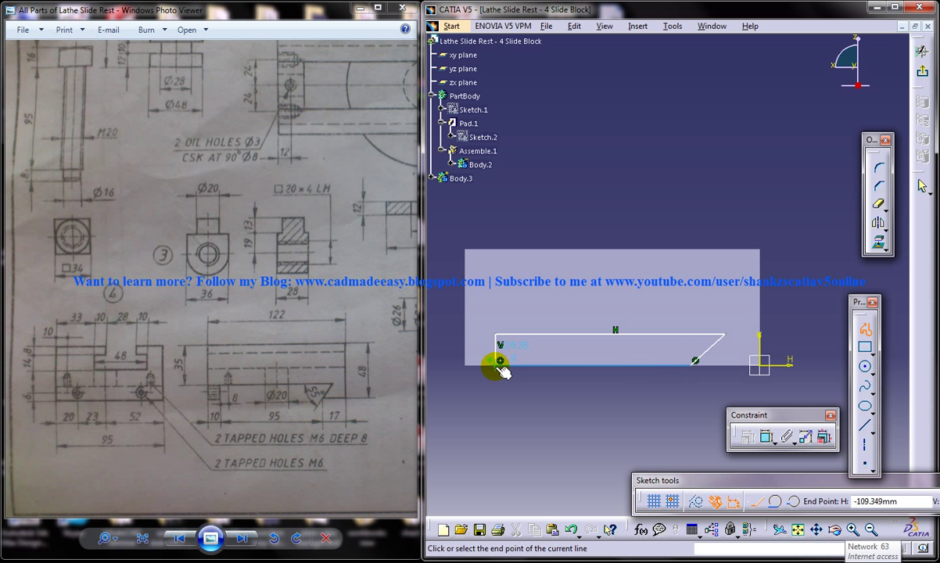
double_click(751, 415)
Dimension the angle between the top and slanted lines (138.045°).
click(922, 234)
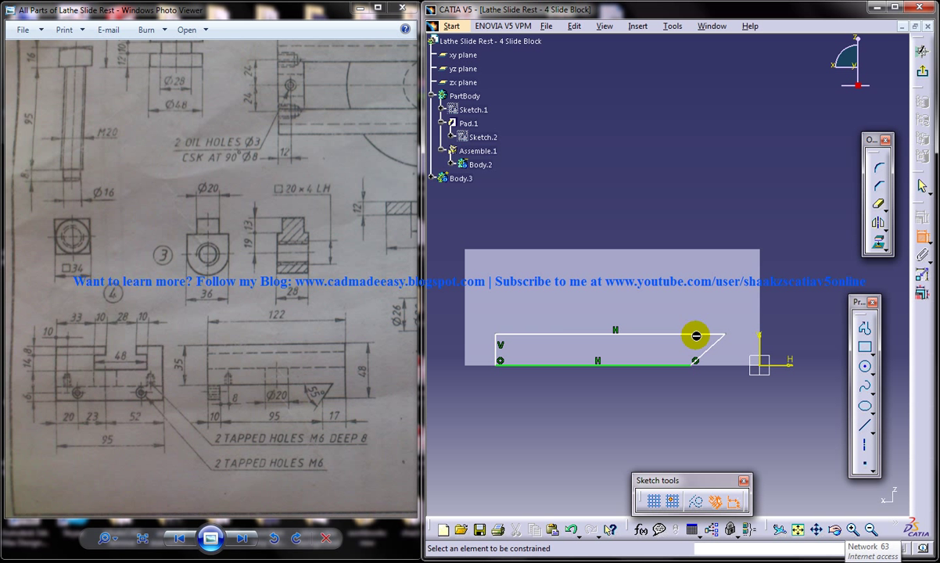
click(696, 335)
click(711, 349)
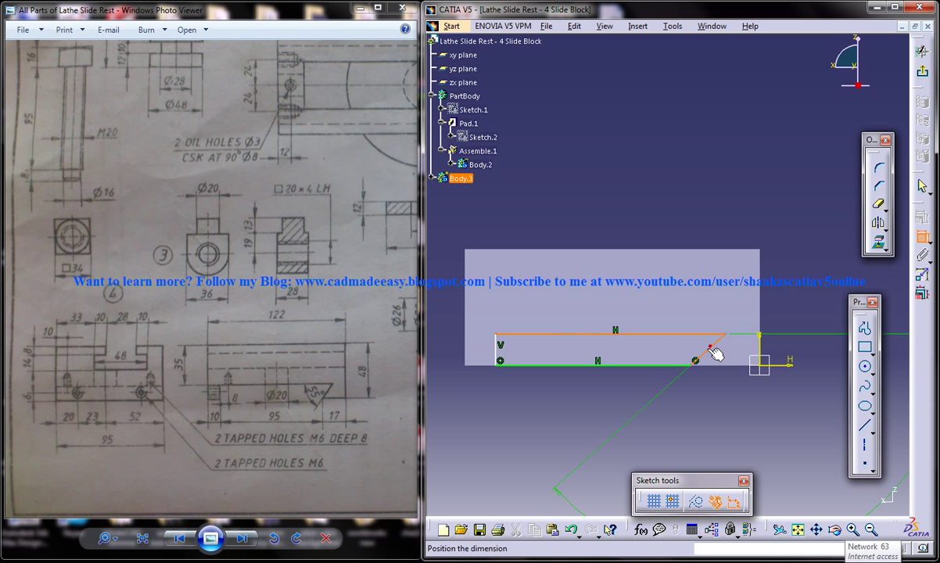
click(682, 397)
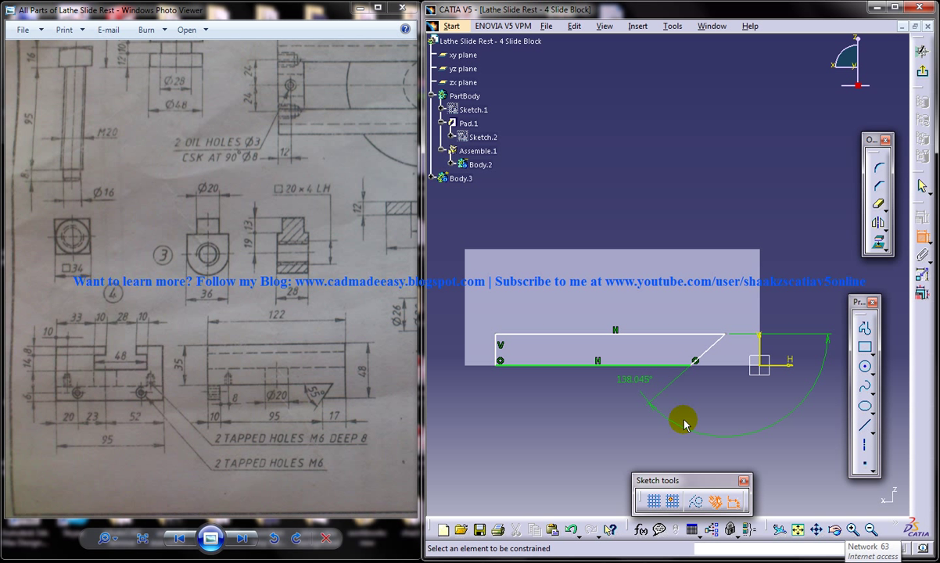
mouse_move(687, 435)
mouse_down()
mouse_move(587, 367)
mouse_move(670, 347)
mouse_move(698, 355)
mouse_move(739, 316)
mouse_move(626, 420)
mouse_move(676, 353)
mouse_move(533, 438)
mouse_move(545, 388)
mouse_move(539, 480)
mouse_move(553, 483)
mouse_move(693, 416)
mouse_up()
mouse_move(693, 416)
middle_down()
mouse_move(714, 410)
mouse_move(689, 375)
mouse_move(707, 379)
middle_up()
Switch the angle dimension to the acute sector and set it to 55°.
double_click(713, 378)
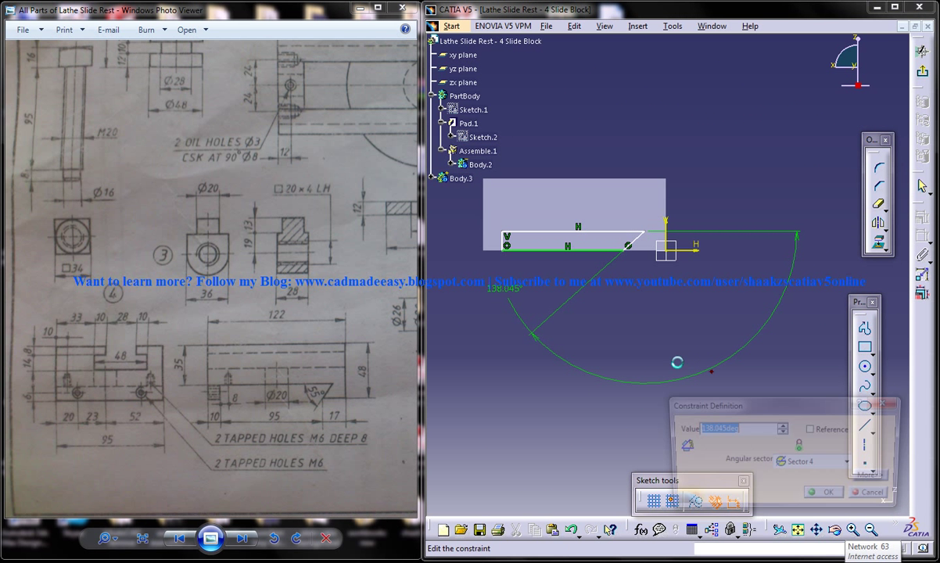
click(814, 463)
click(806, 478)
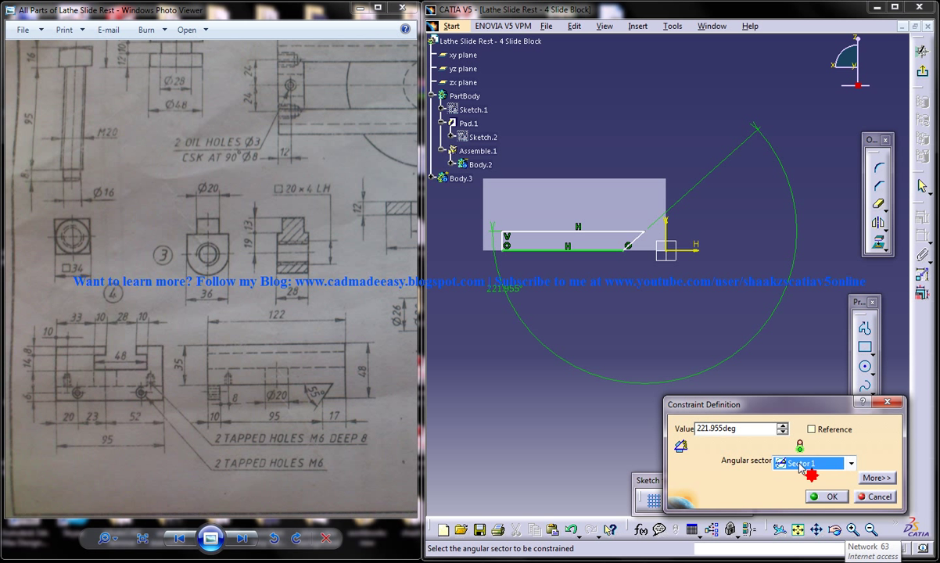
click(807, 463)
click(811, 485)
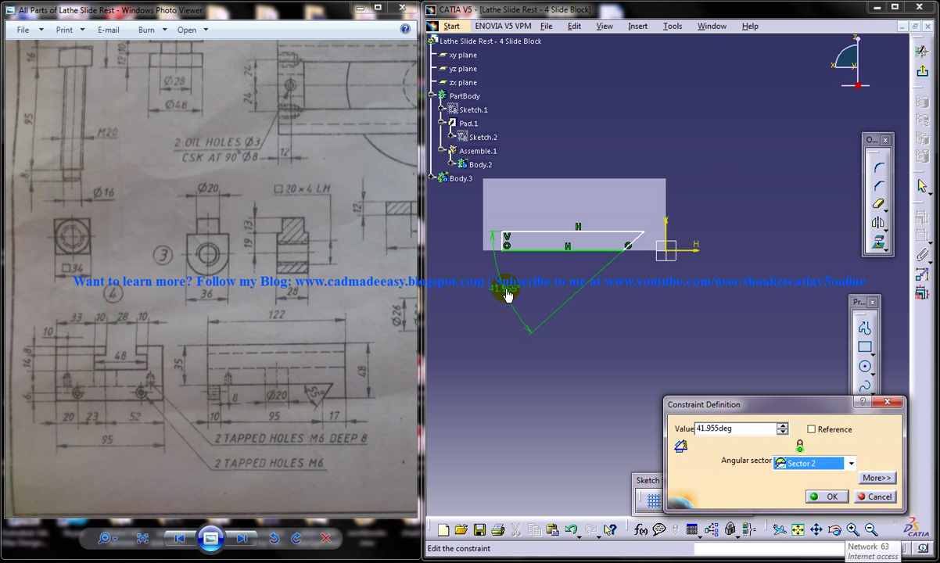
click(827, 497)
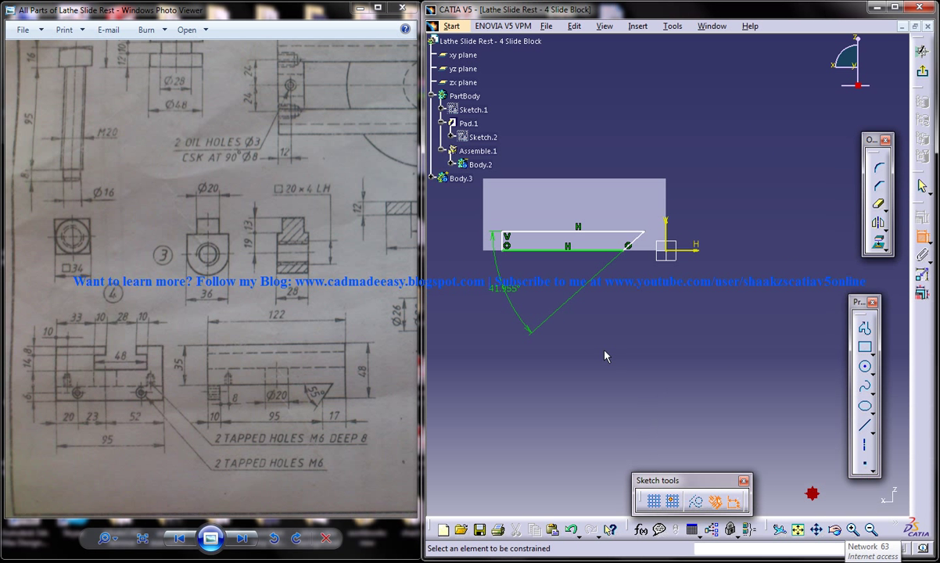
double_click(508, 300)
key(Return)
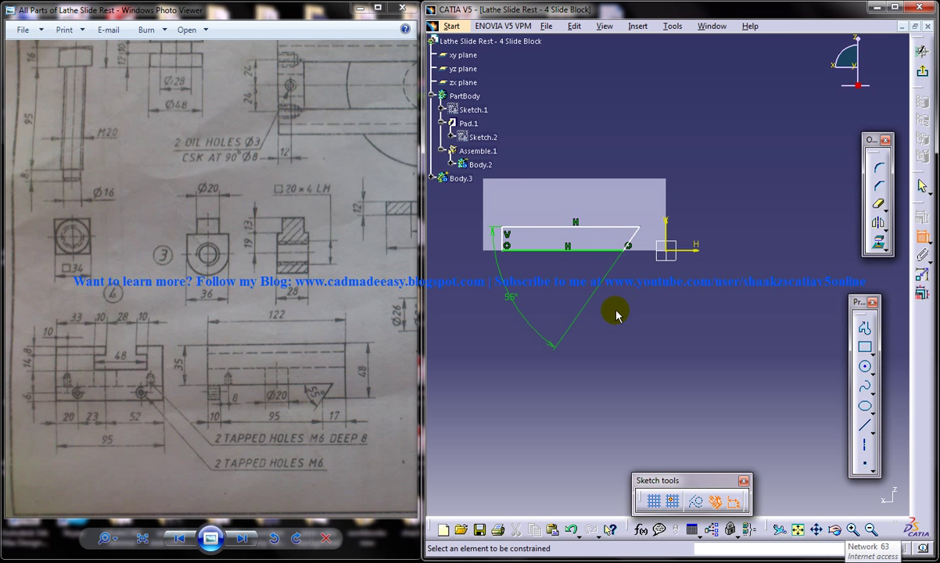
Add a 10 mm left offset and a 15 mm right-side offset to the profile.
scroll(540, 190, up, 2)
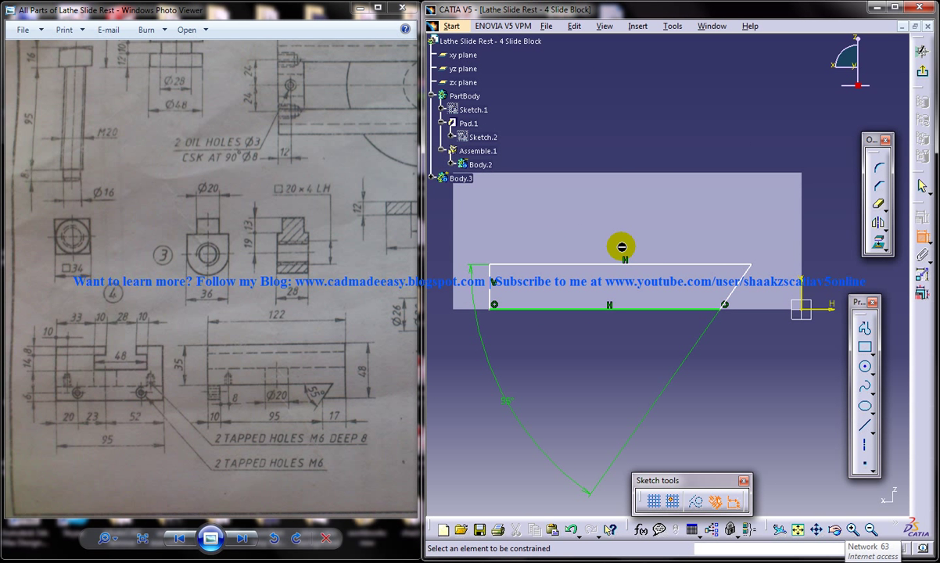
click(491, 294)
click(454, 302)
double_click(454, 344)
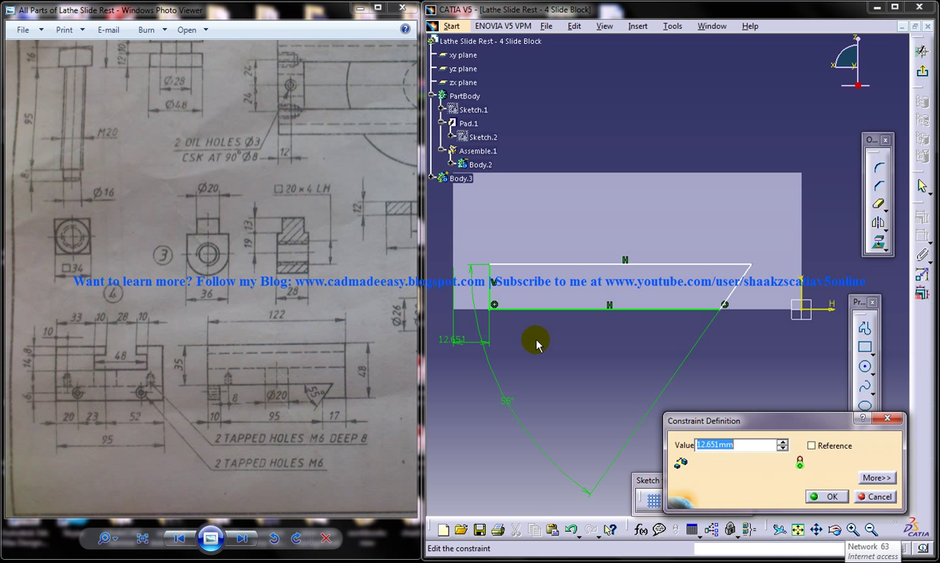
key(Return)
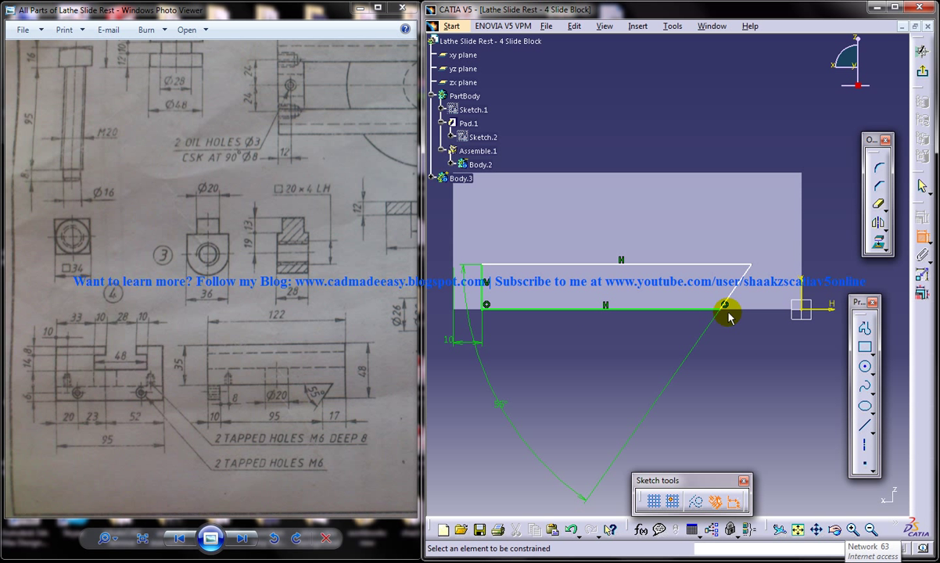
click(804, 300)
double_click(767, 345)
text(1)
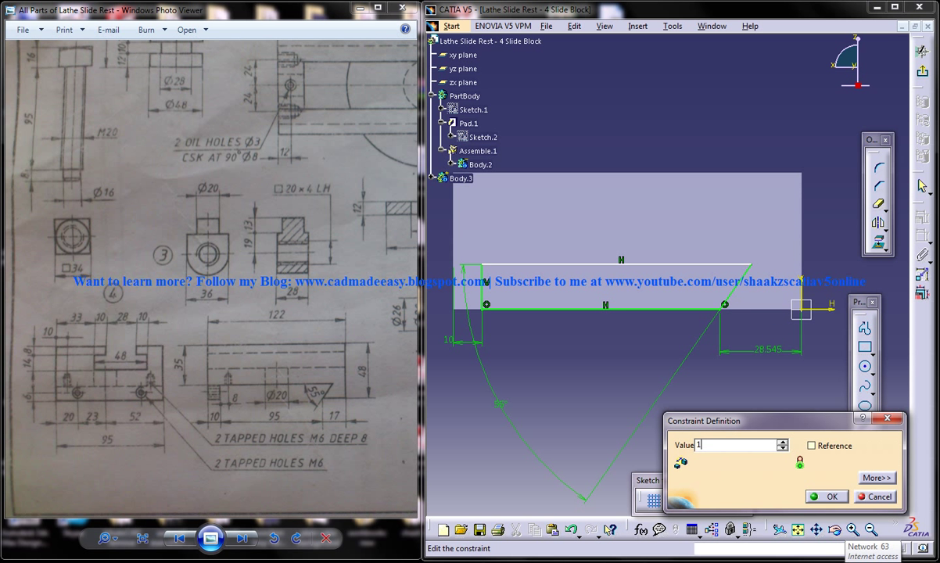
text(5)
key(Return)
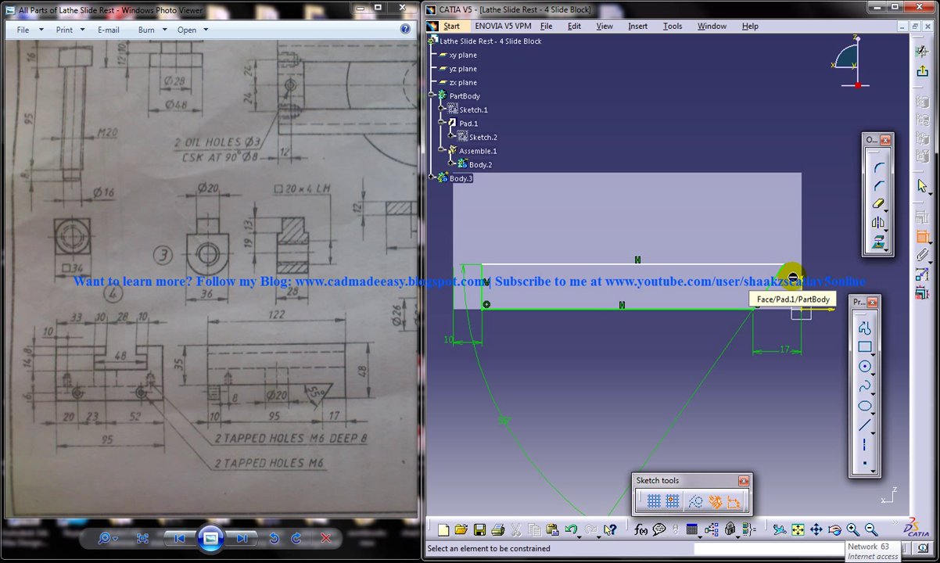
Offset the profile's top line 35 mm from the block's top edge and exit the sketch.
click(533, 260)
click(615, 173)
double_click(825, 227)
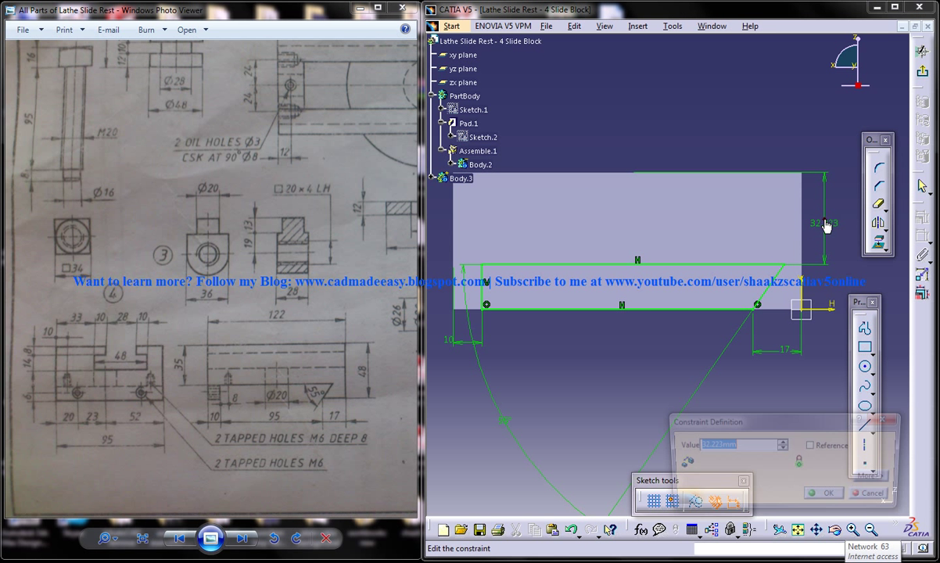
text(35)
key(Return)
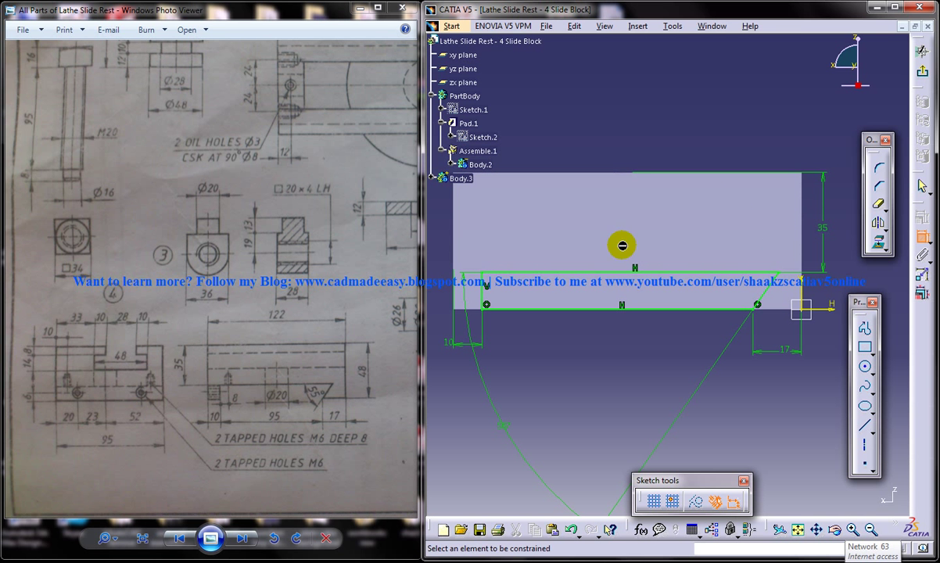
click(921, 71)
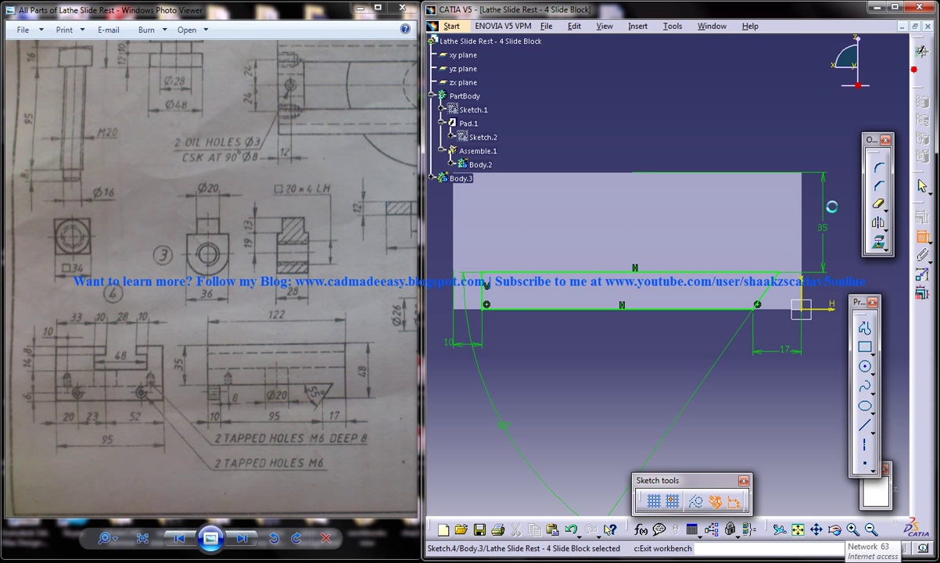
Pocket Sketch.4 to a depth of 95 mm in Body.3.
click(875, 235)
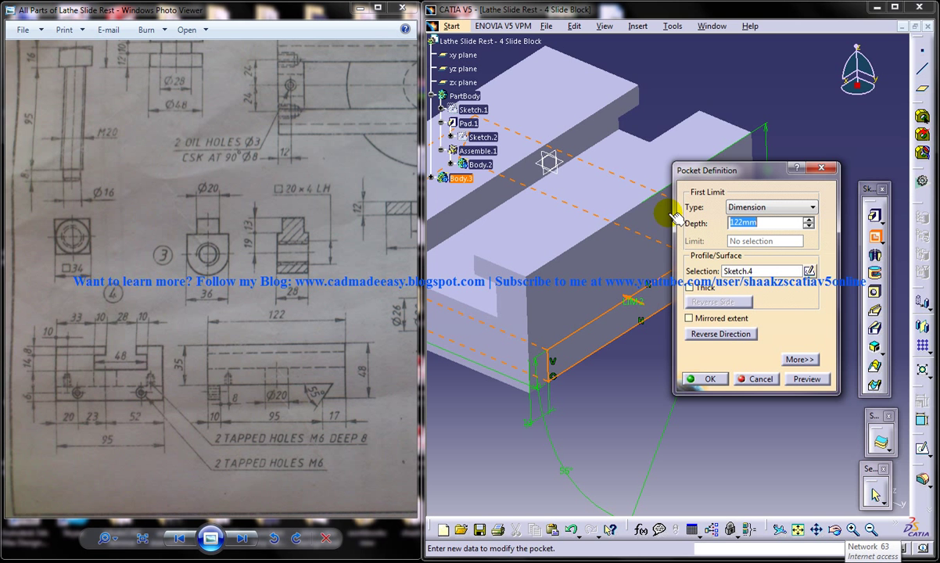
middle_drag(594, 212, 592, 269)
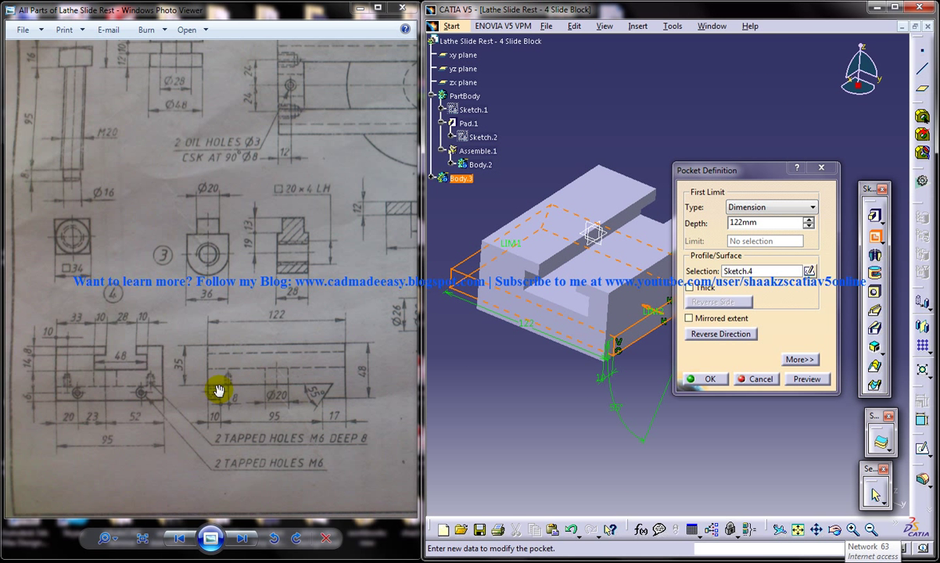
double_click(771, 223)
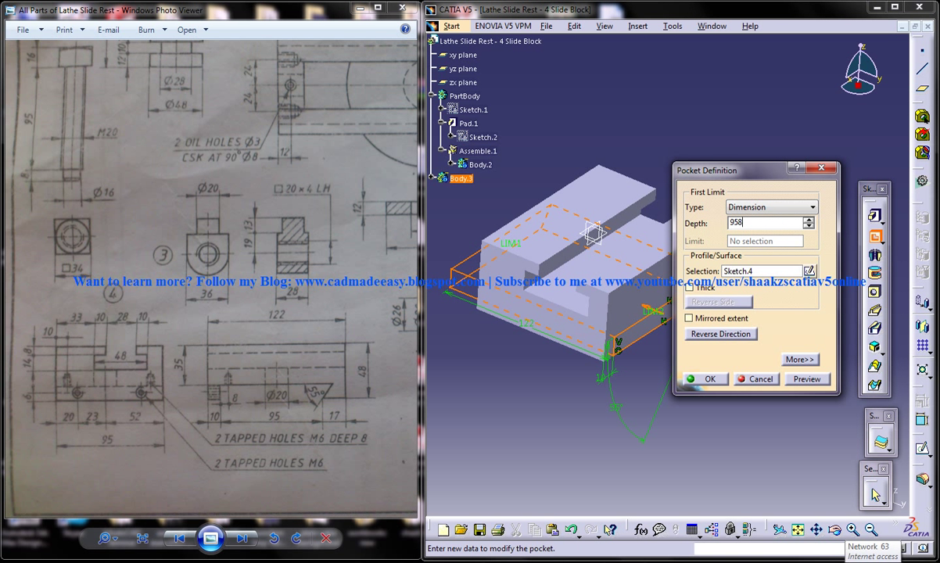
text(958)
key(BackSpace)
click(709, 381)
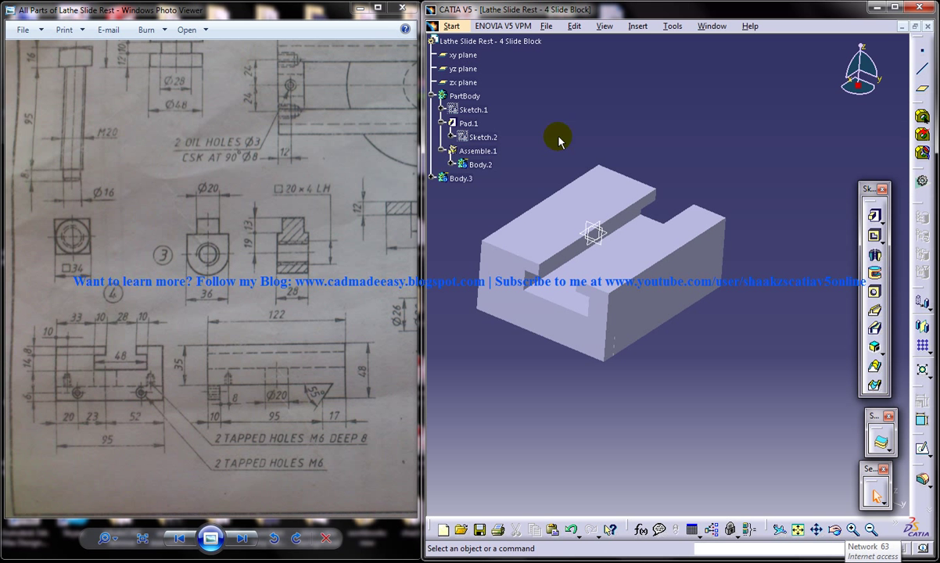
Assemble Body.3 into the PartBody as Assemble.2, cutting the dovetail into the block.
right_click(460, 179)
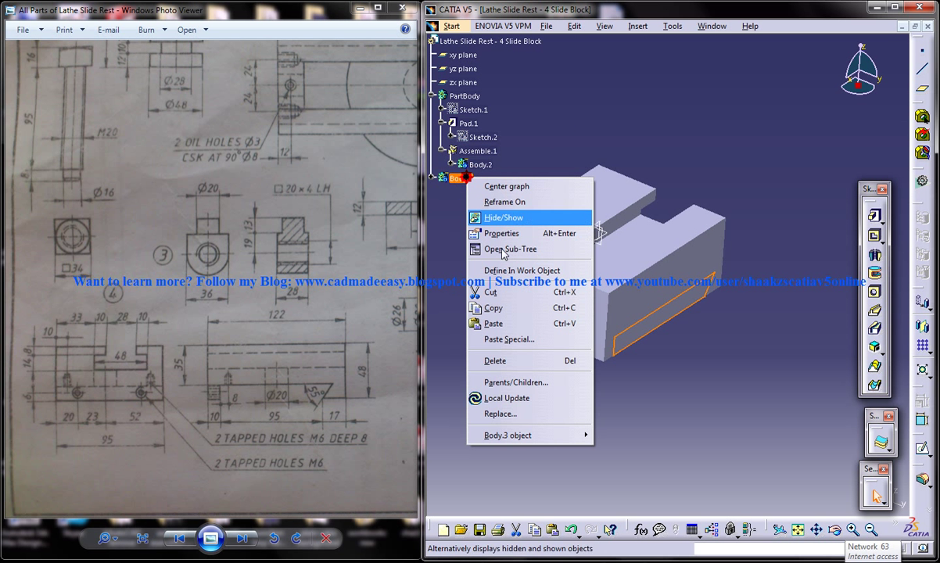
click(523, 434)
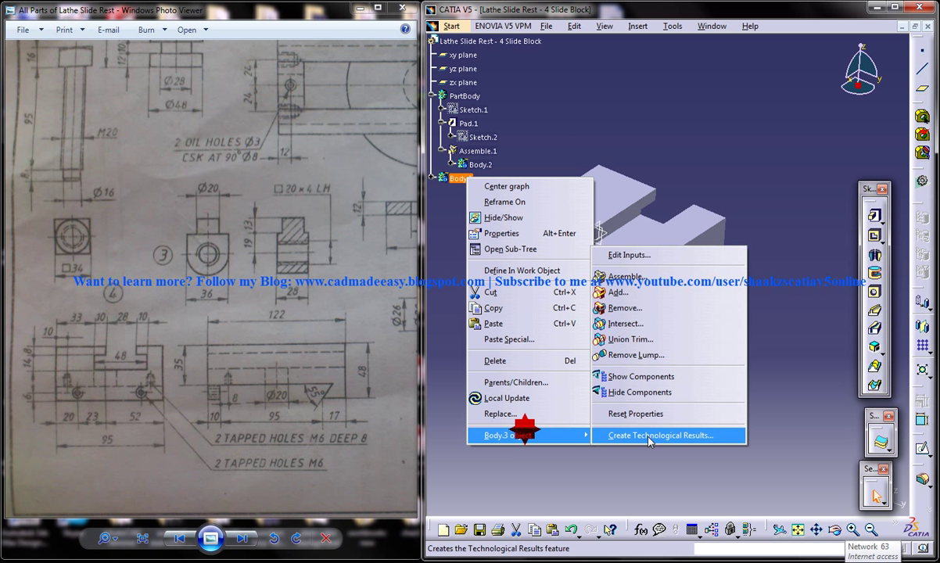
click(629, 277)
middle_drag(712, 362, 554, 202)
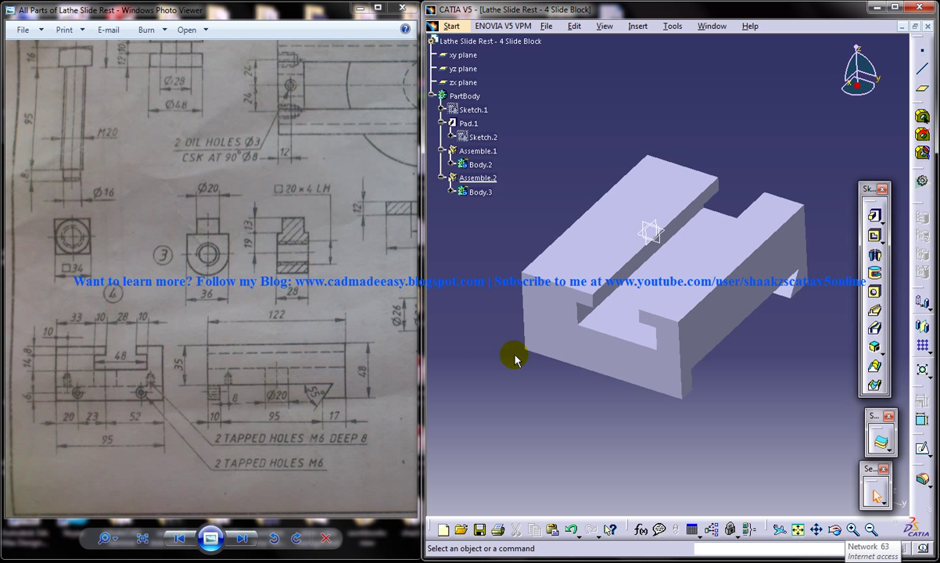
middle_drag(636, 362, 624, 323)
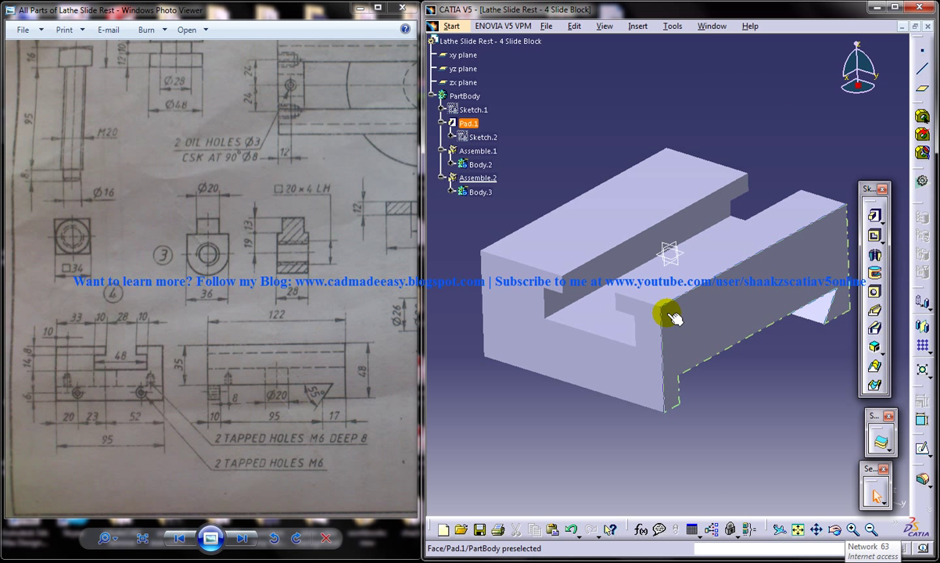